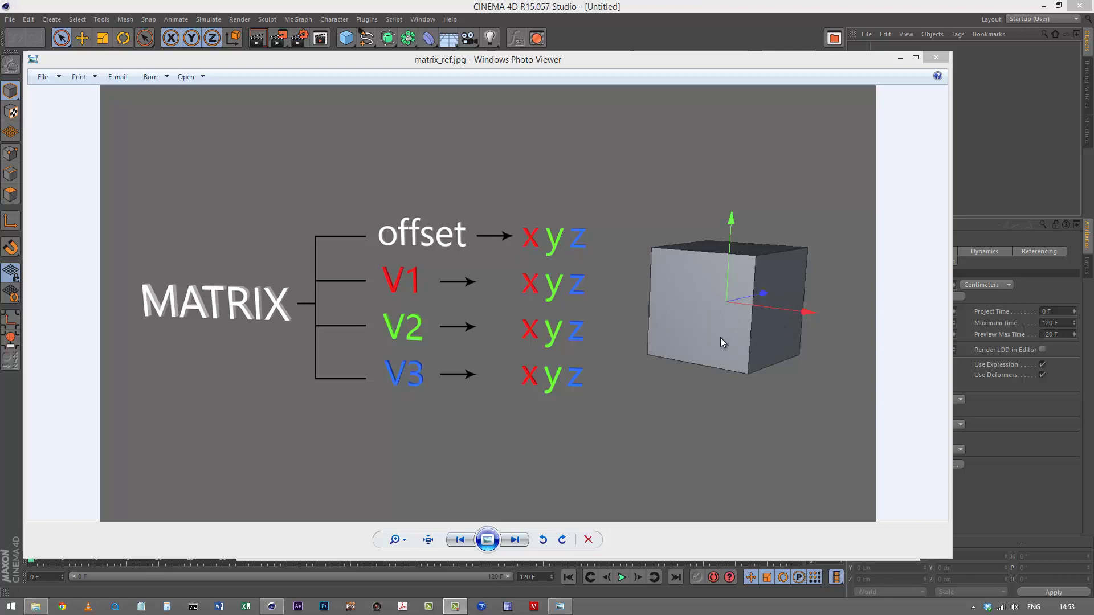
Close the reference image, then add a cube and set its size to 96 cm
click(936, 57)
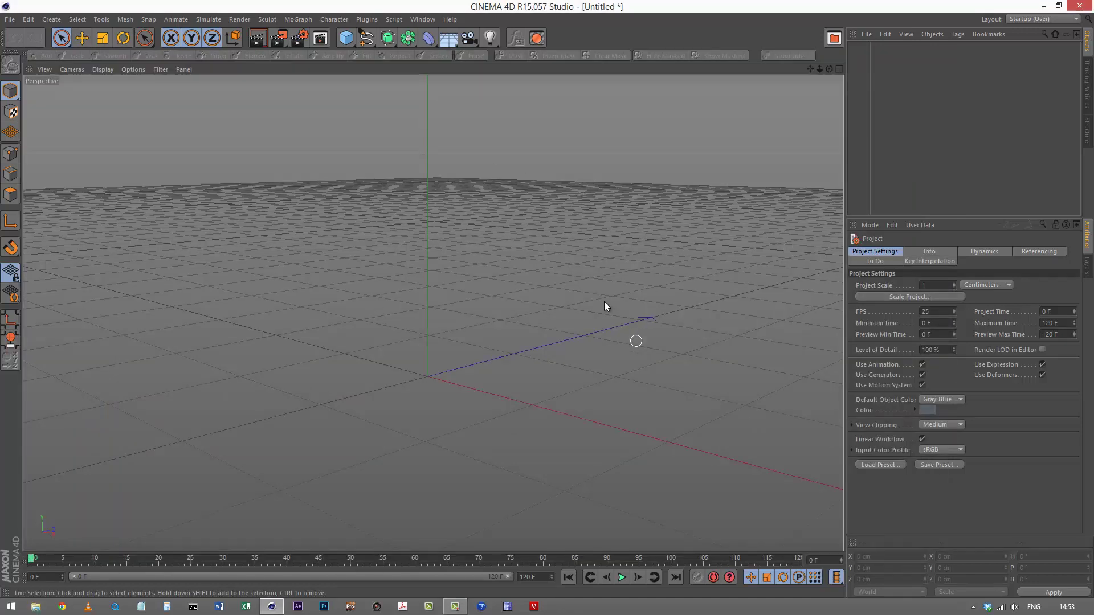
drag(346, 38, 452, 54)
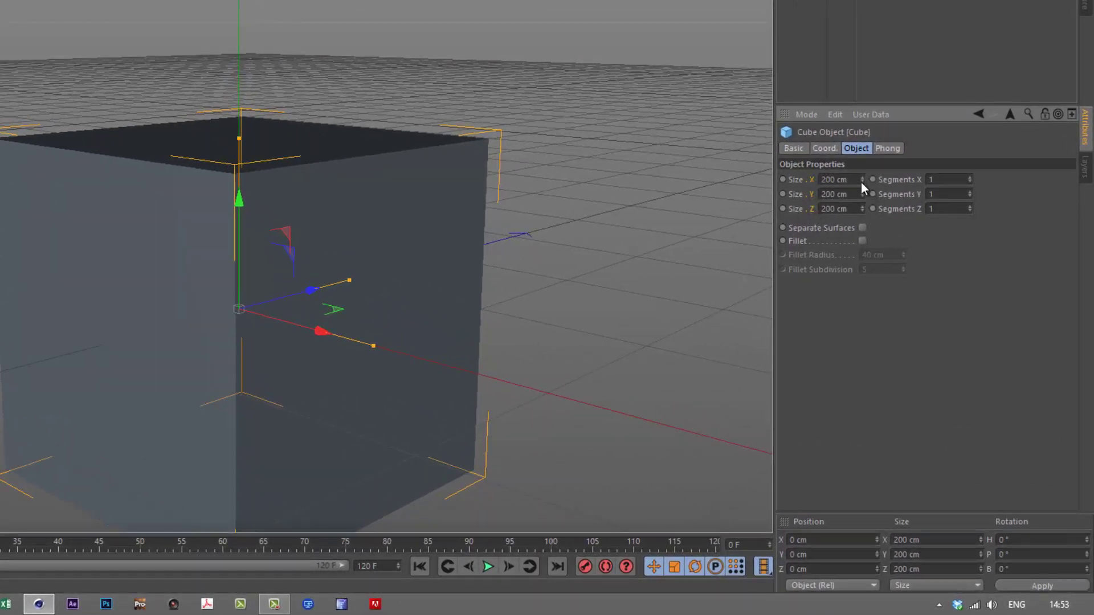
drag(862, 179, 861, 178)
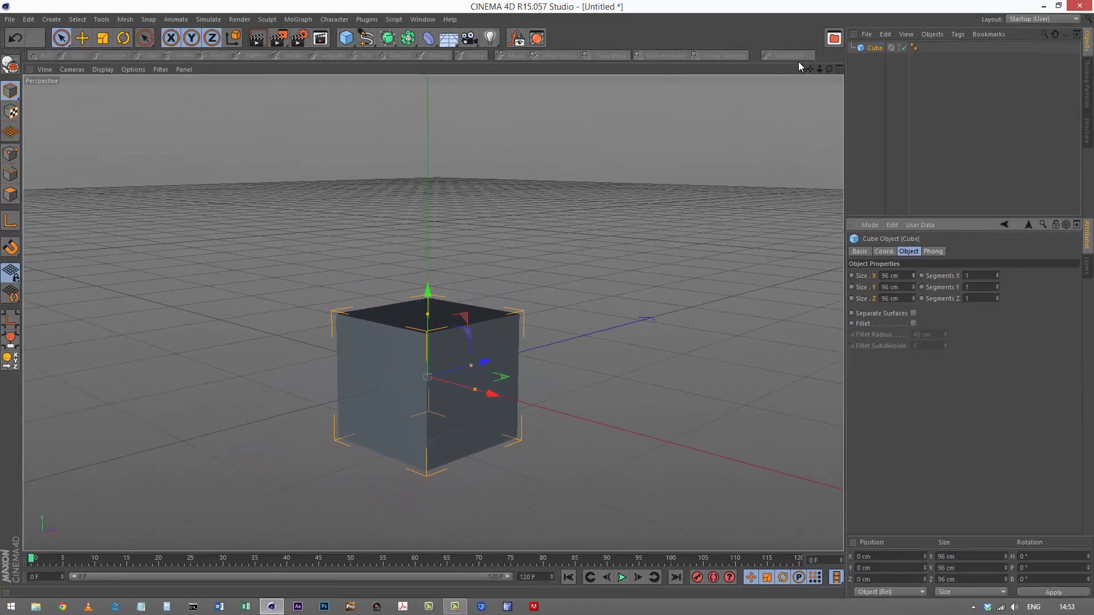
Make the cube editable and move it left to X −135.424 cm
drag(829, 69, 547, 300)
drag(828, 72, 546, 298)
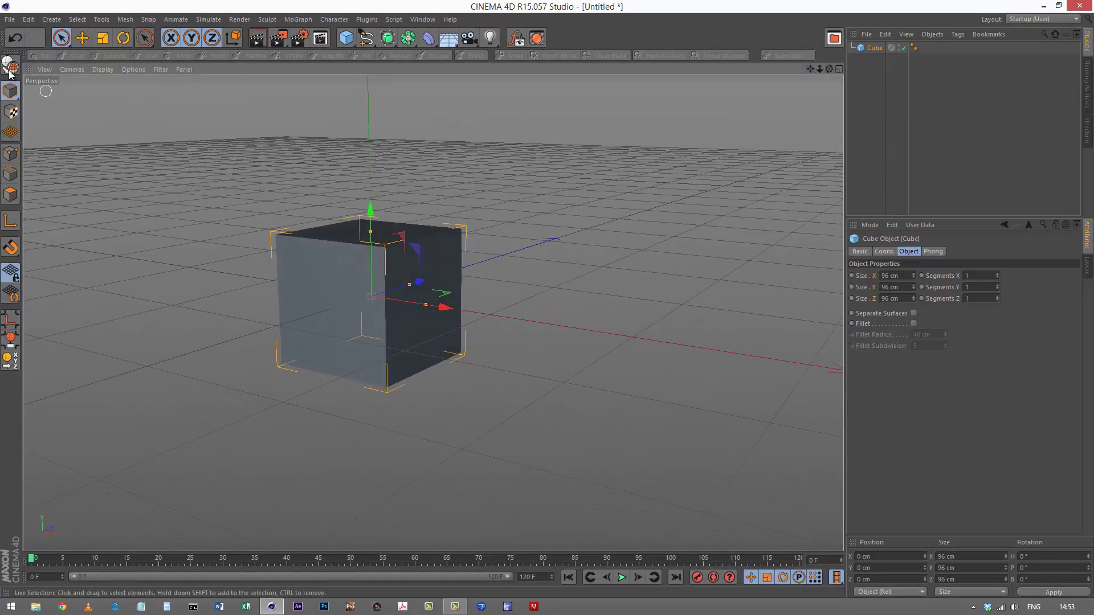
click(10, 64)
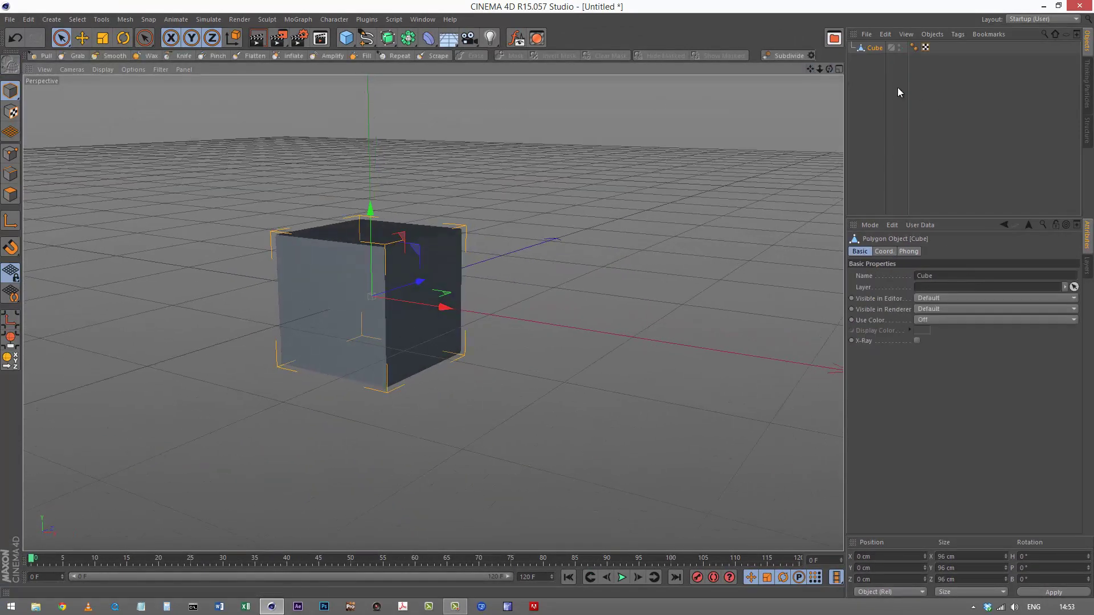
drag(427, 308, 294, 286)
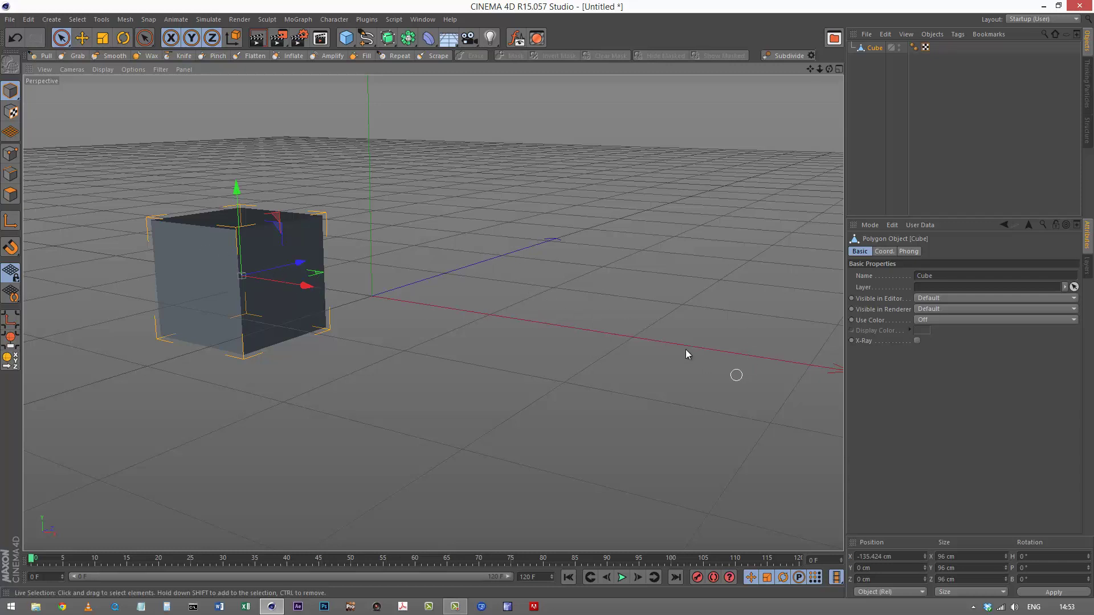
Add a cylinder with radius 17 cm and height 112, moved right to X 78.953 cm
click(344, 41)
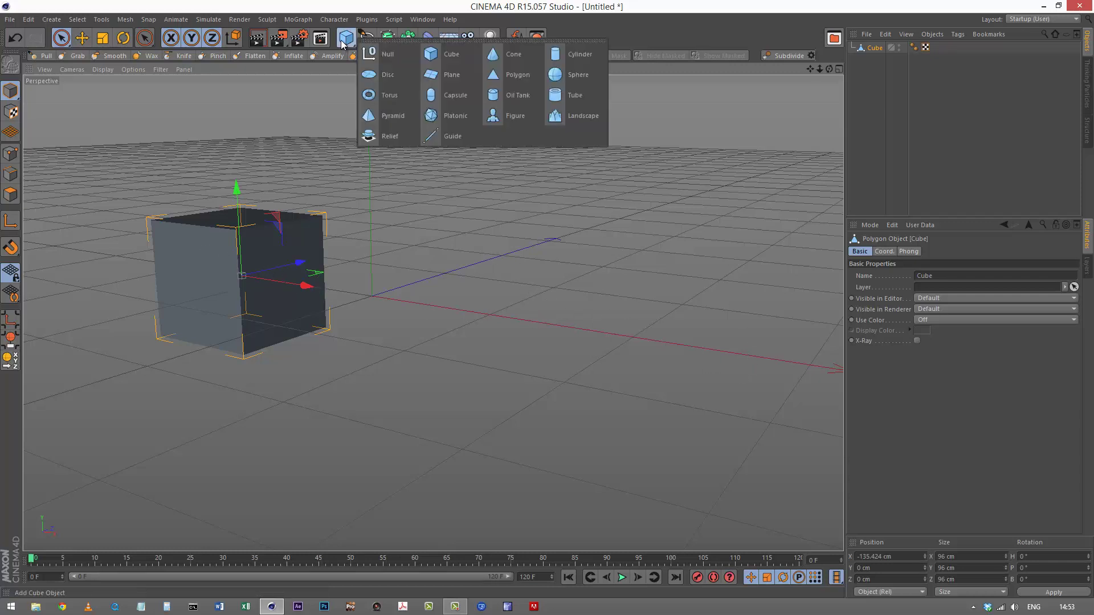
click(572, 58)
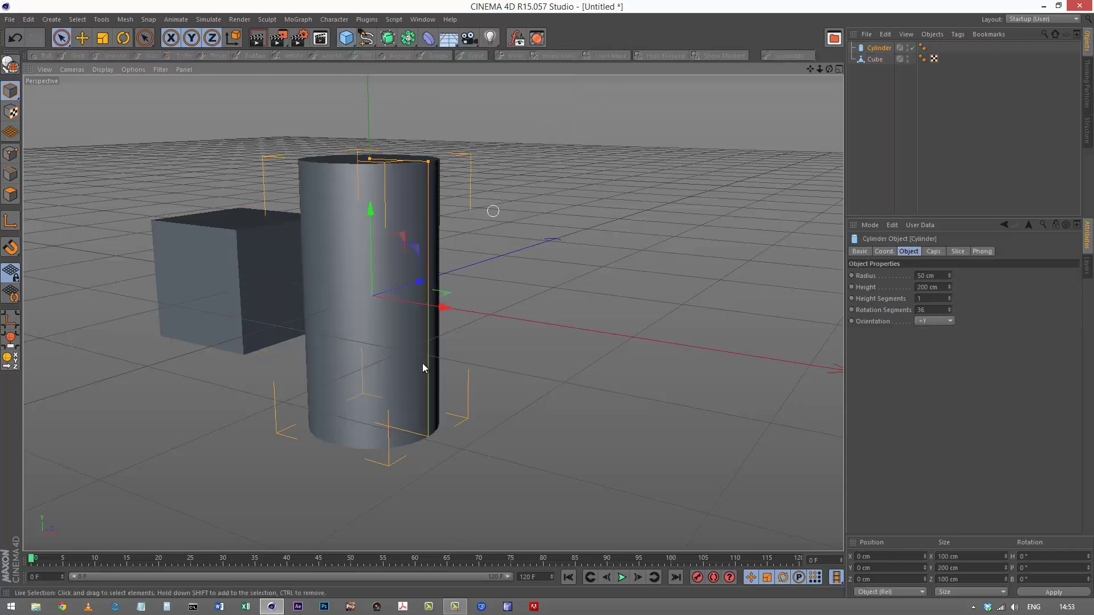
drag(948, 275, 948, 286)
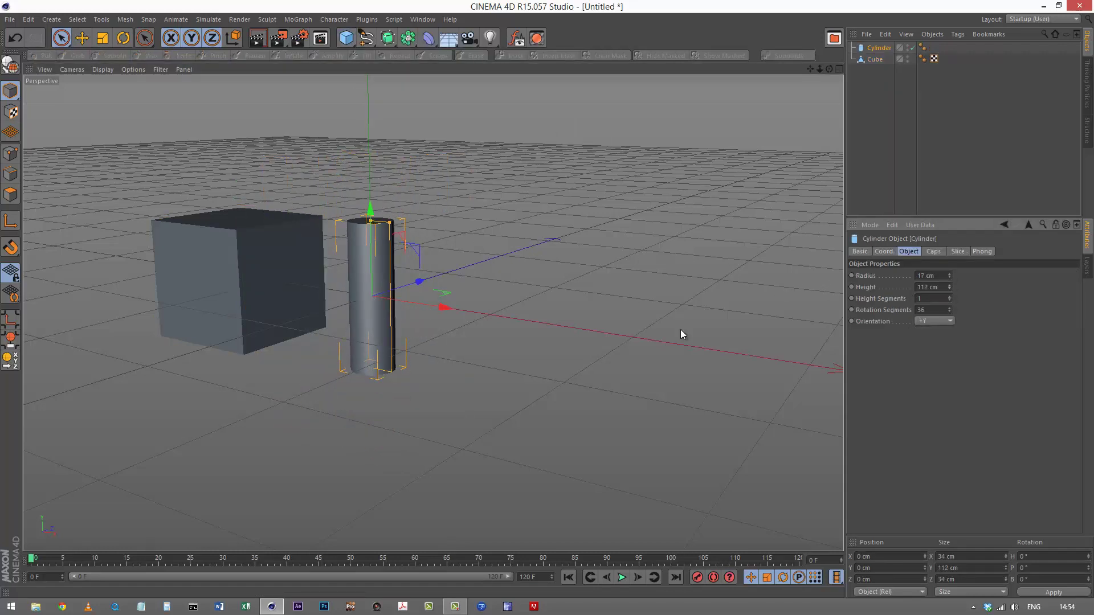
drag(445, 308, 538, 322)
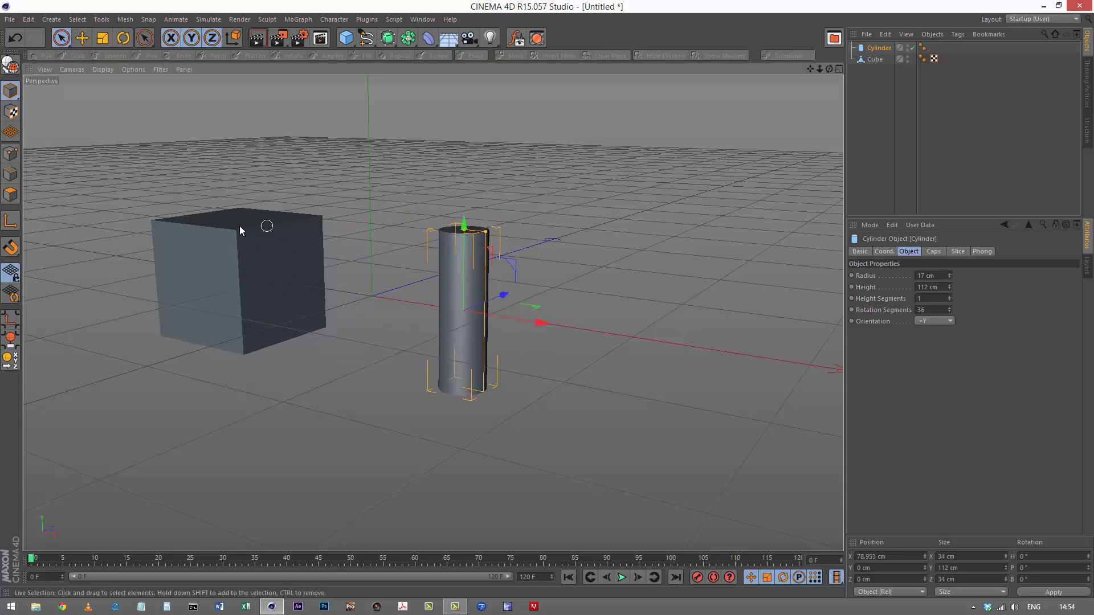
click(861, 102)
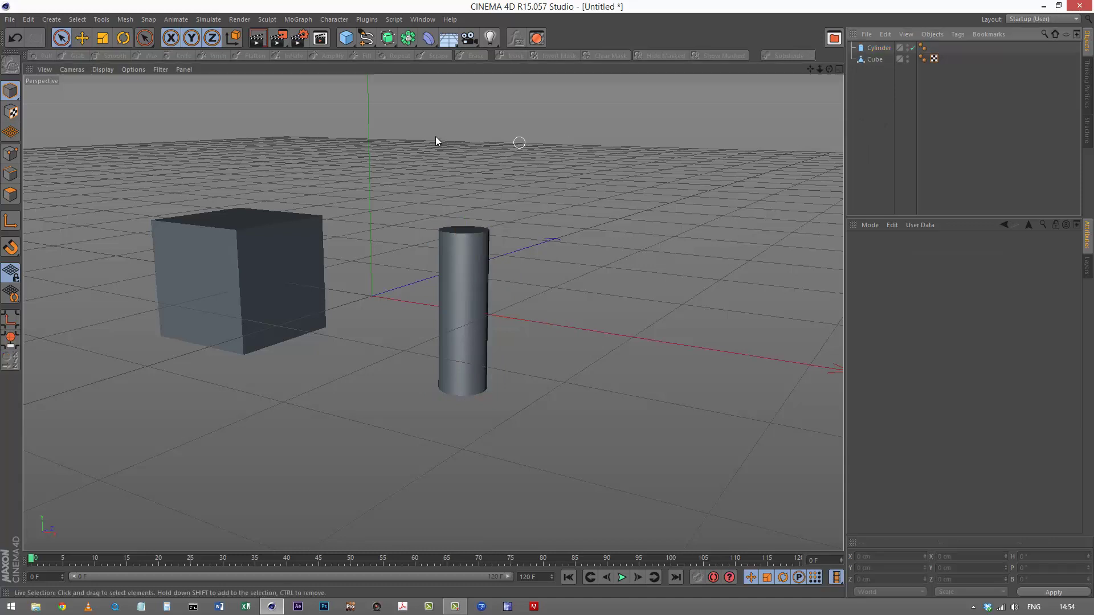
Add a sphere with radius 17 cm, moved right to X 187.172 cm
click(348, 42)
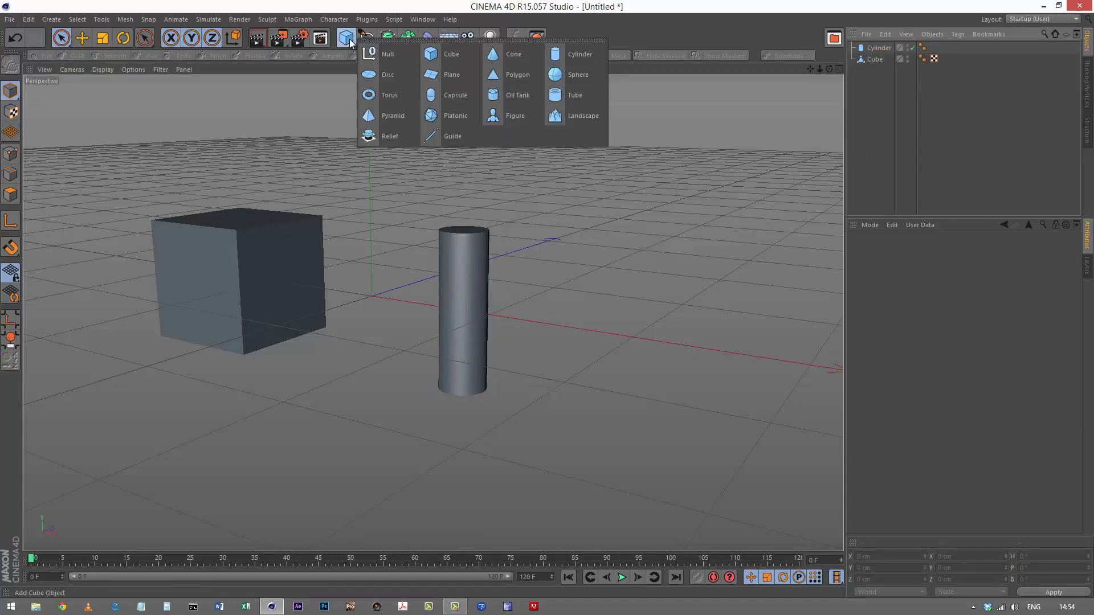
click(577, 76)
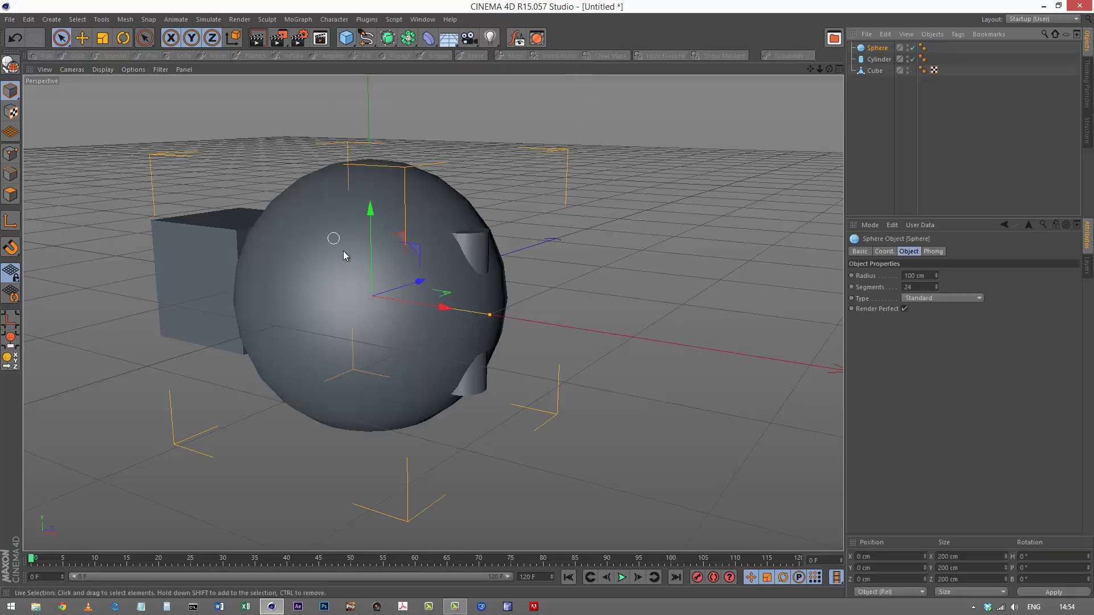
mouse_move(936, 276)
mouse_down()
mouse_move(932, 298)
mouse_move(937, 274)
mouse_up()
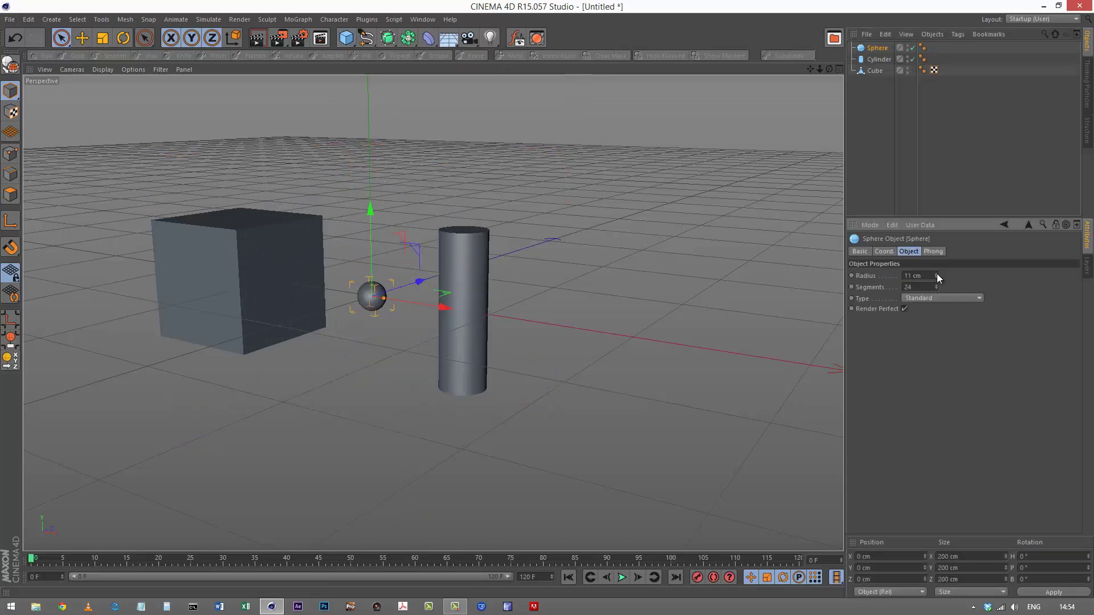
drag(445, 306, 707, 334)
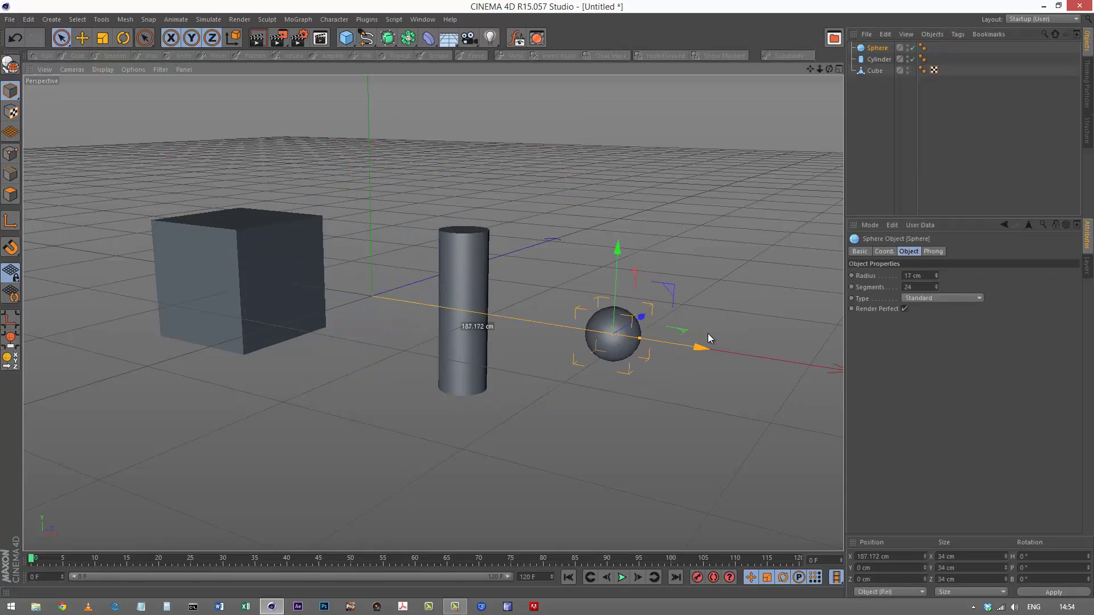
click(952, 108)
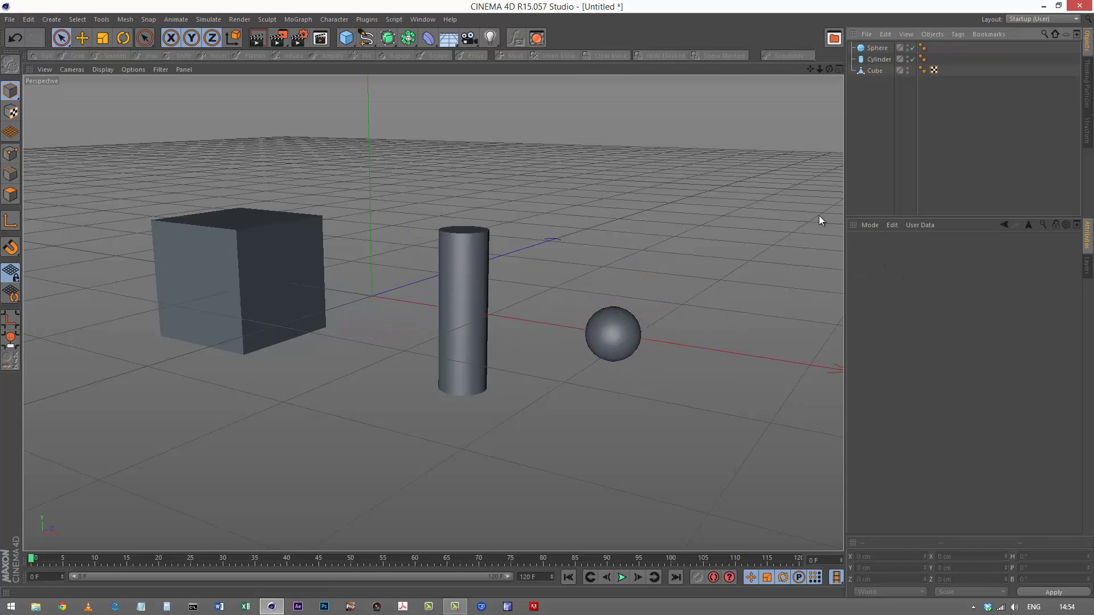
Add a Null object and give it an XPresso tag from CINEMA 4D Tags
click(346, 37)
click(371, 46)
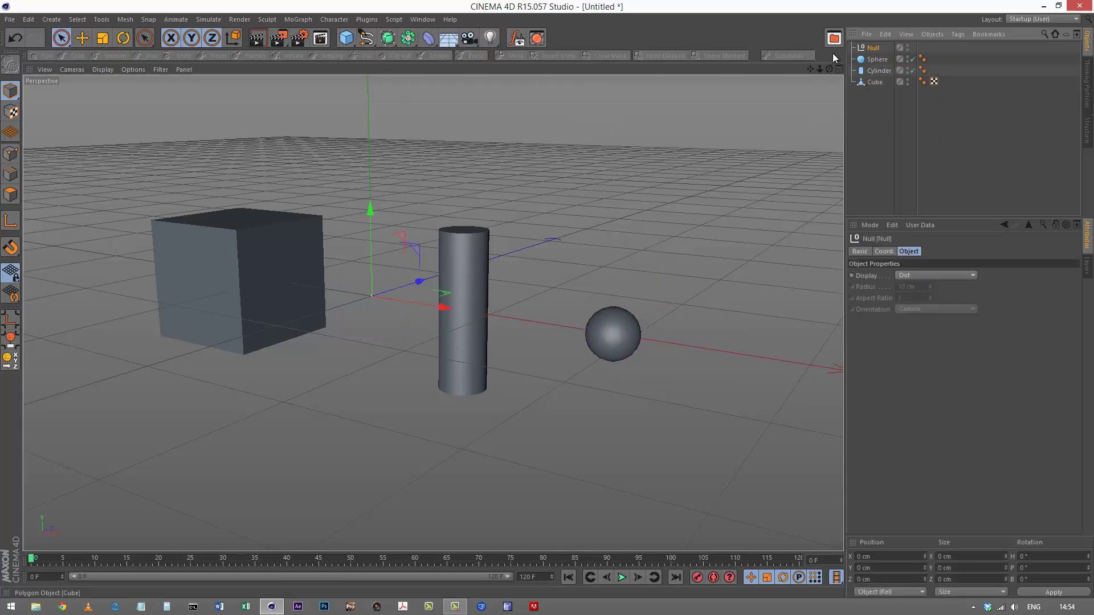
click(960, 34)
mouse_move(964, 49)
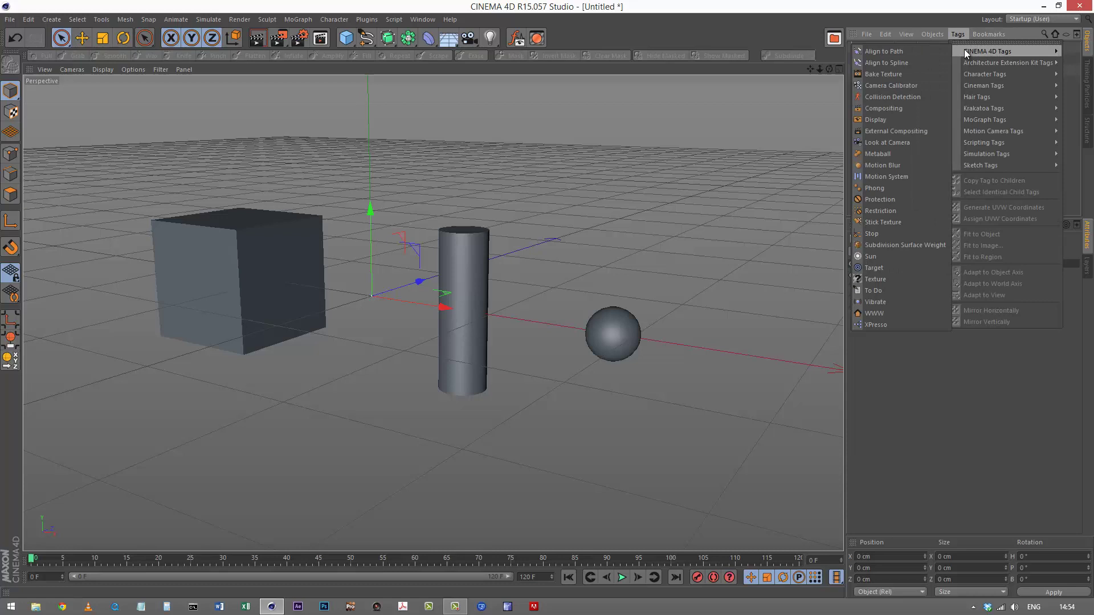
click(905, 324)
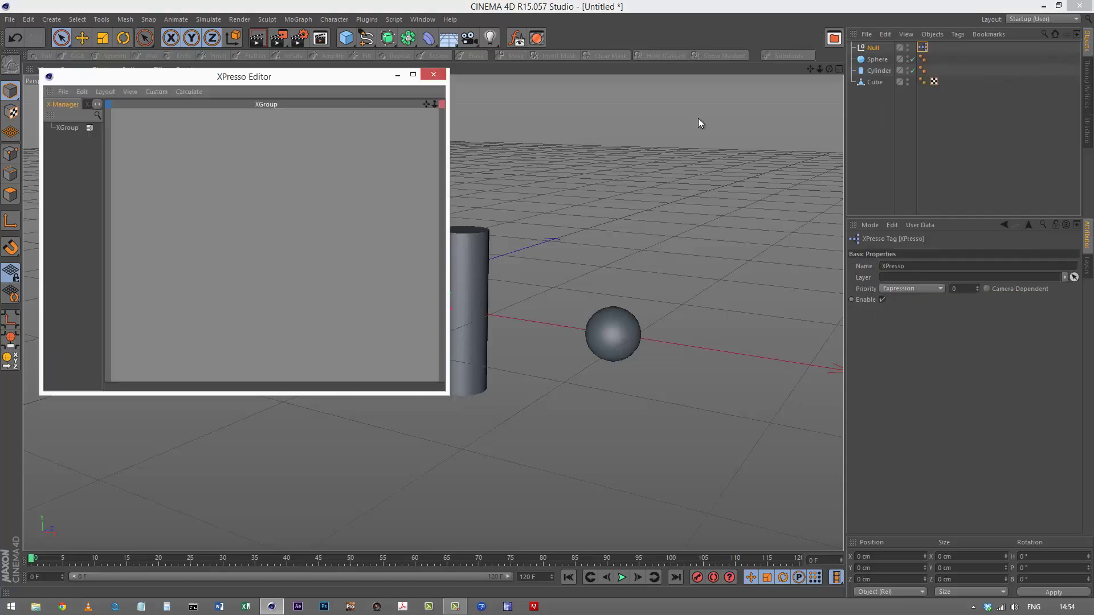
Enlarge the XPresso Editor and add Cube, Sphere and Cylinder object nodes to it
drag(295, 81, 319, 113)
drag(472, 434, 643, 501)
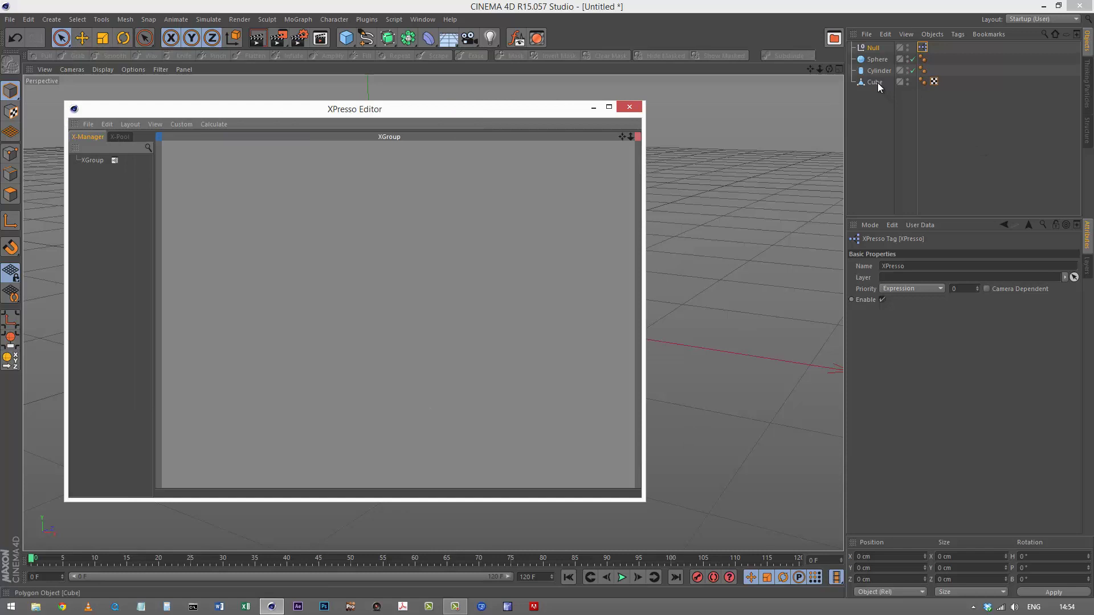
drag(878, 86, 553, 291)
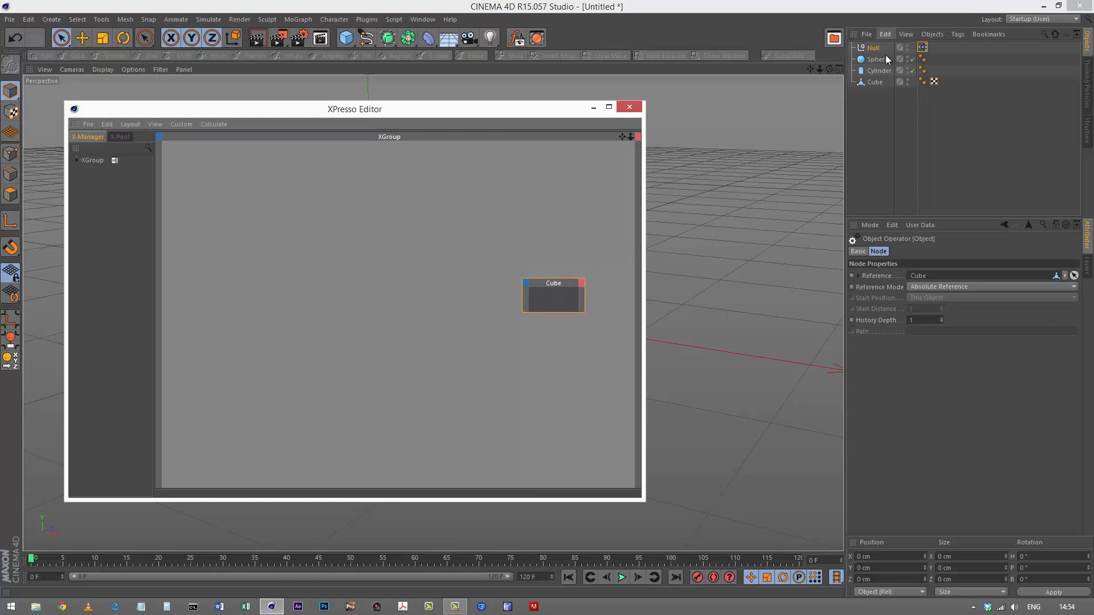
drag(888, 59, 270, 223)
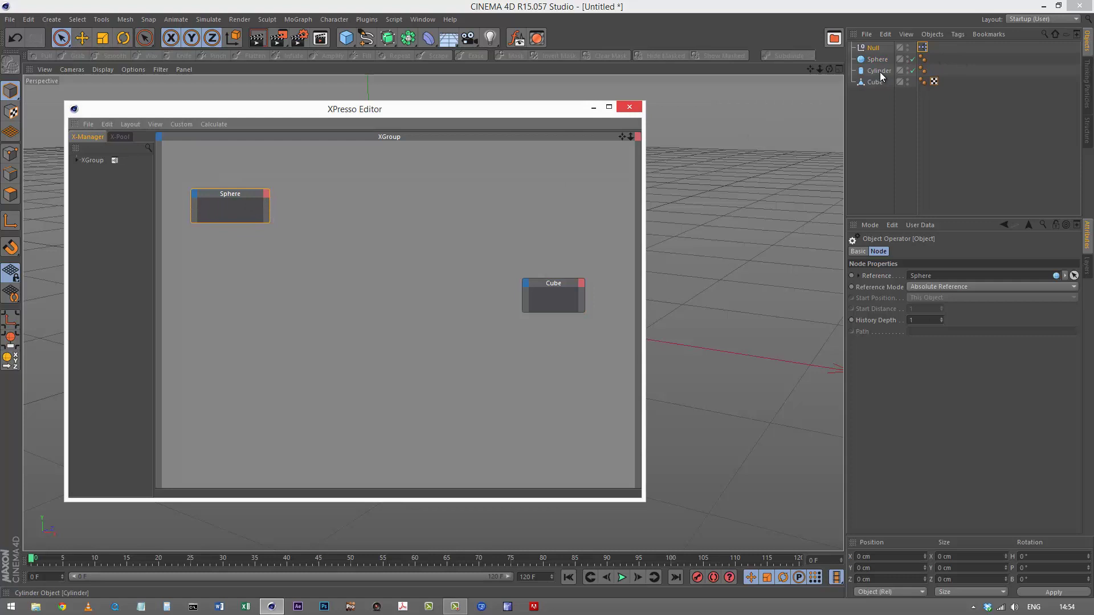
drag(880, 75, 231, 285)
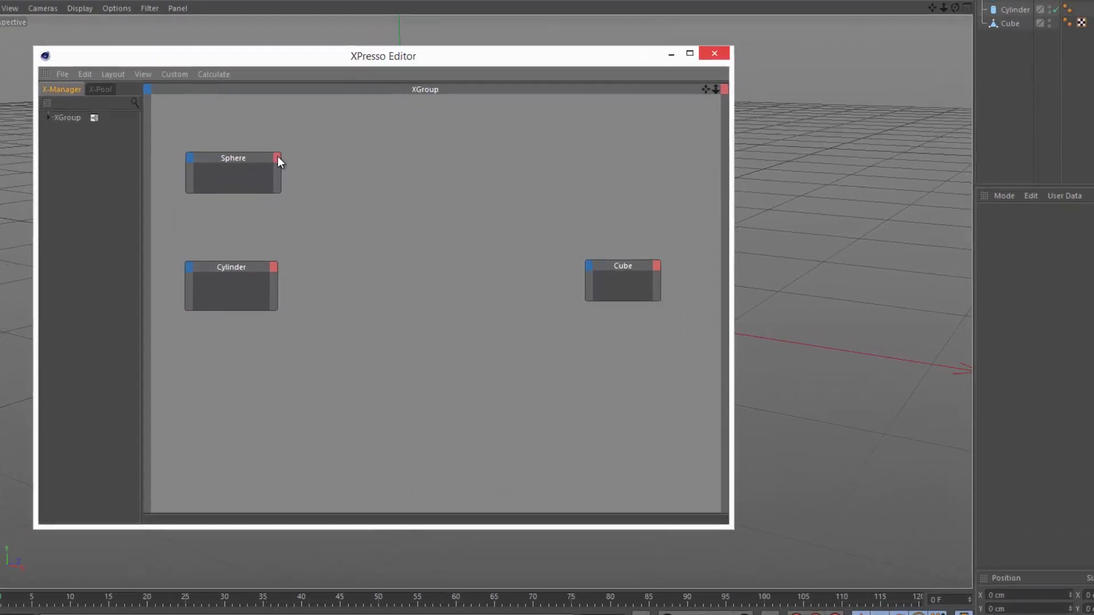
Add Global Matrix outputs to Sphere and Cylinder and a Global Matrix input to Cube
click(266, 194)
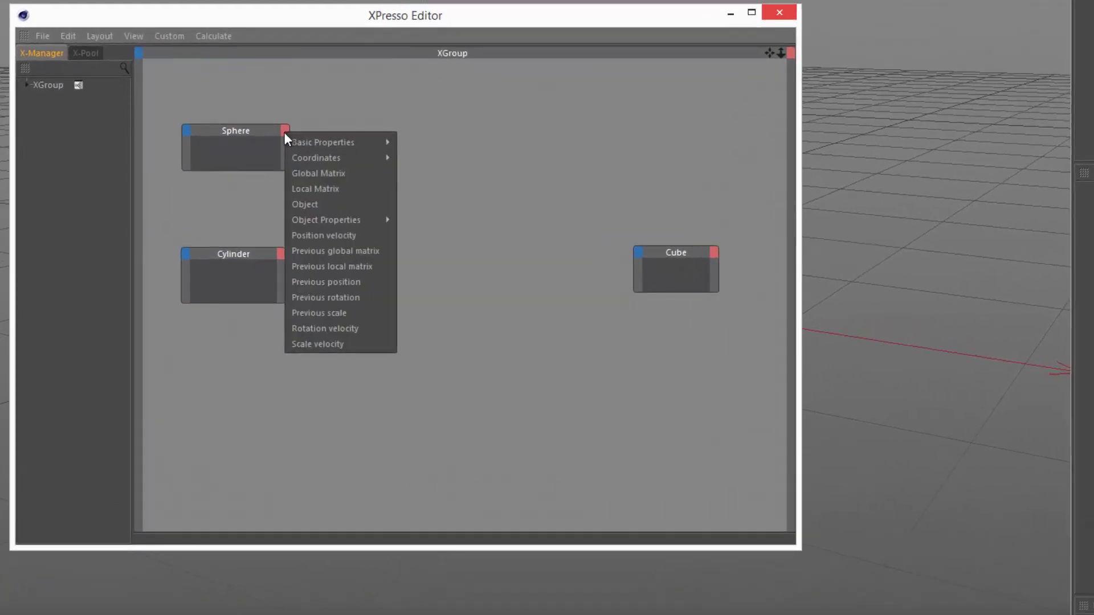
click(313, 173)
click(281, 256)
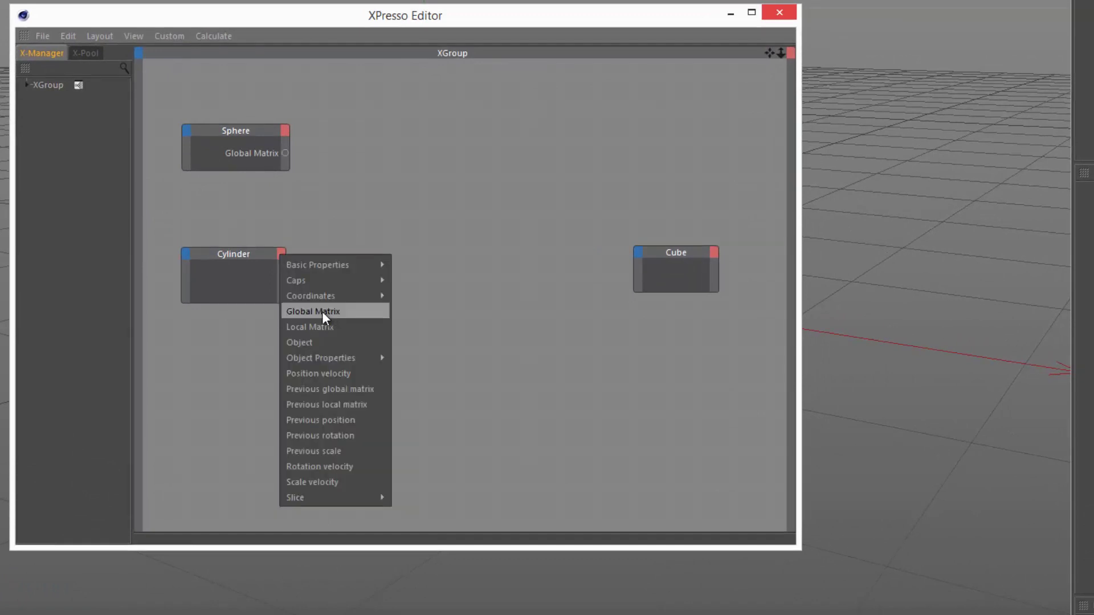
click(322, 311)
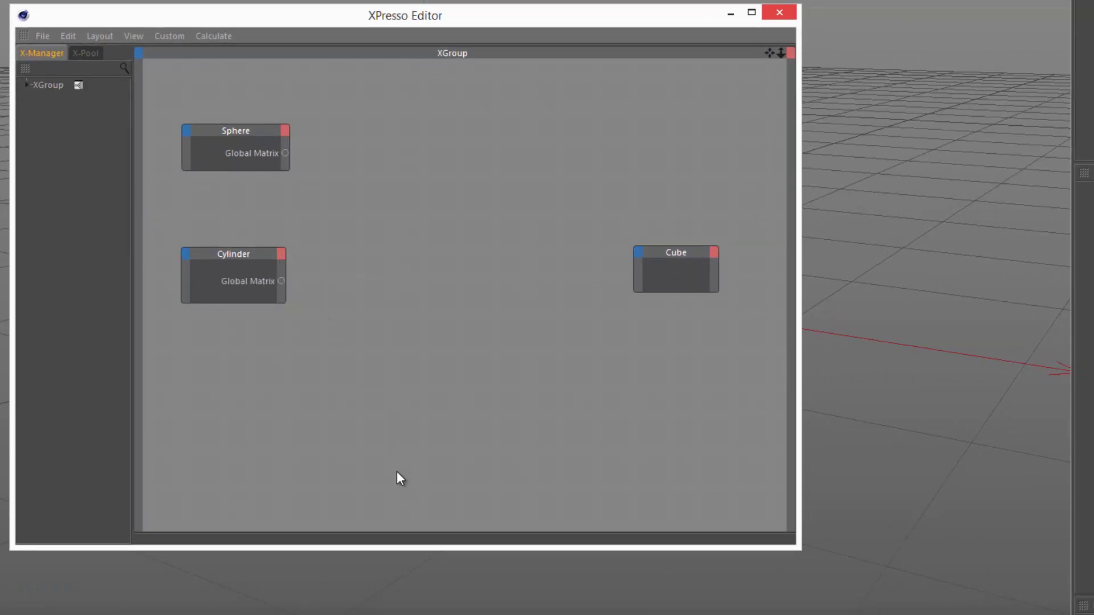
click(638, 252)
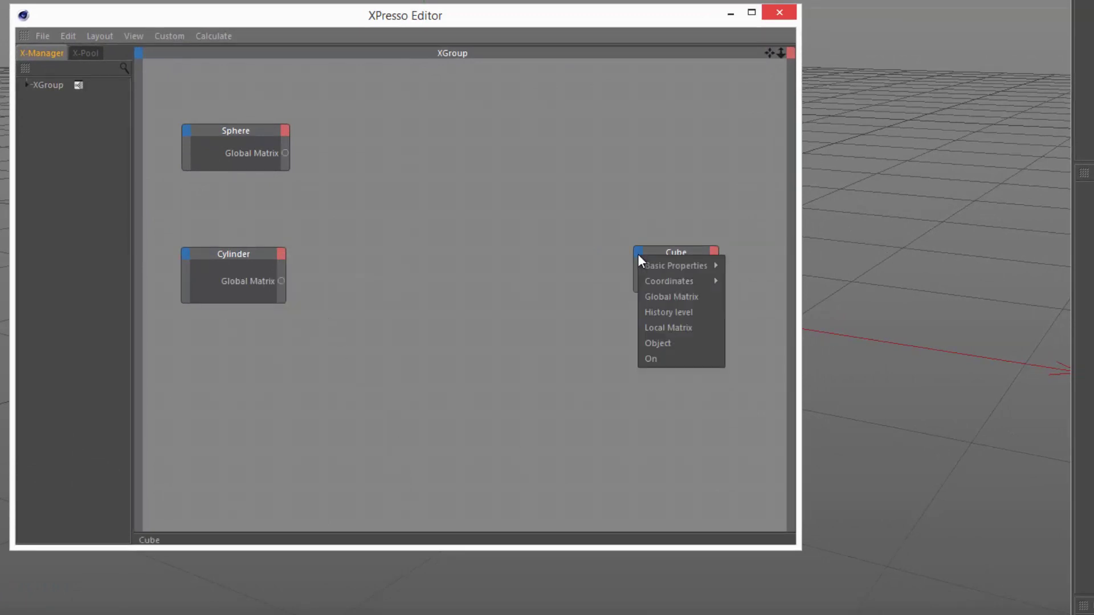
click(669, 296)
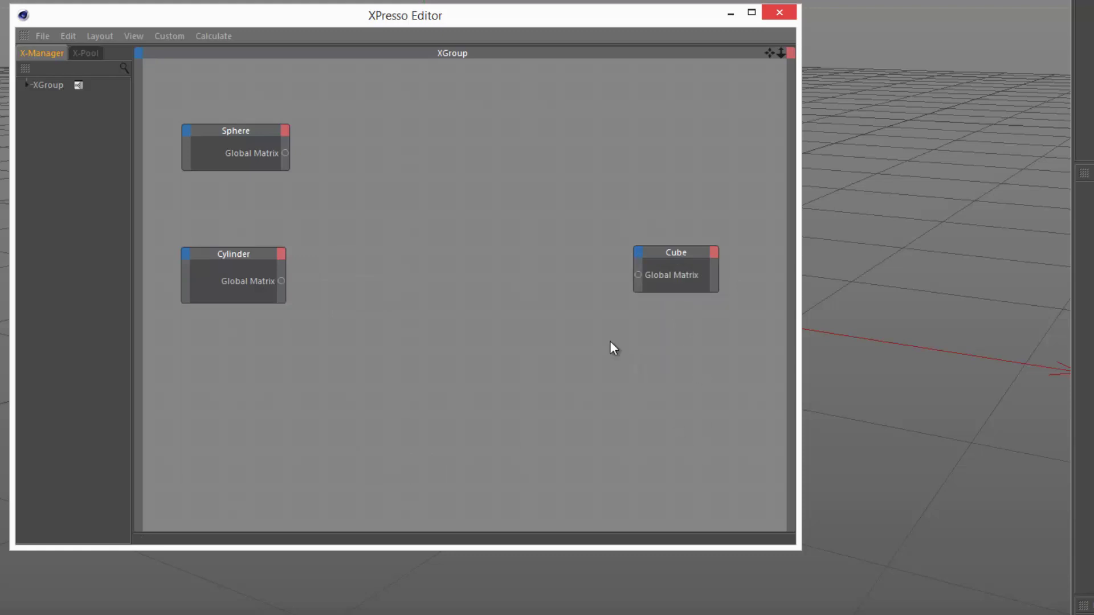
Search the X-Pool for 'matr' and add two Matrix2Vectors nodes to the graph
click(92, 54)
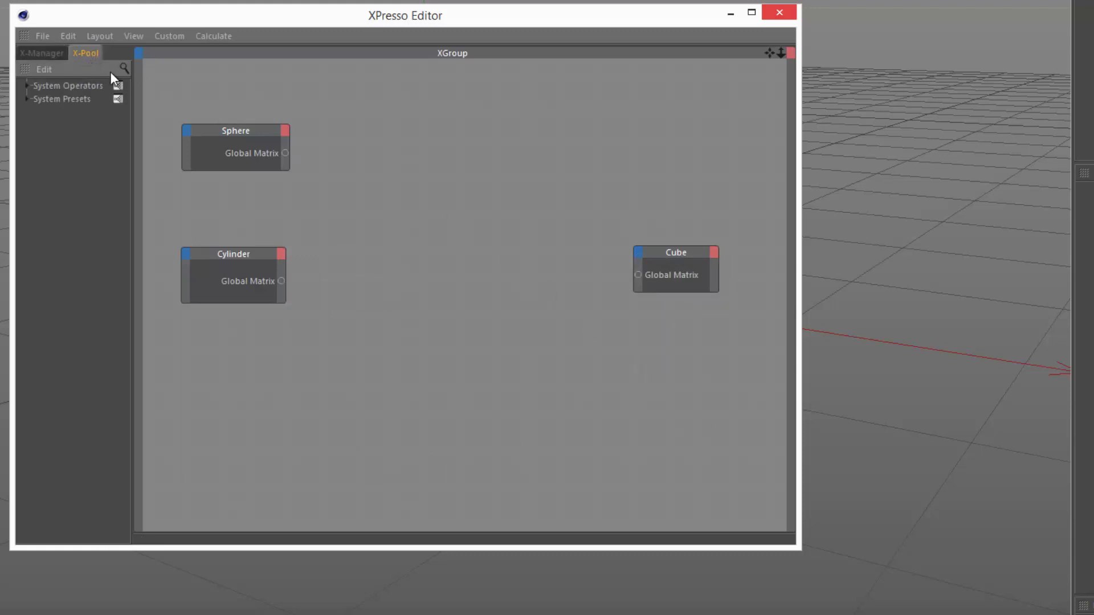
click(124, 67)
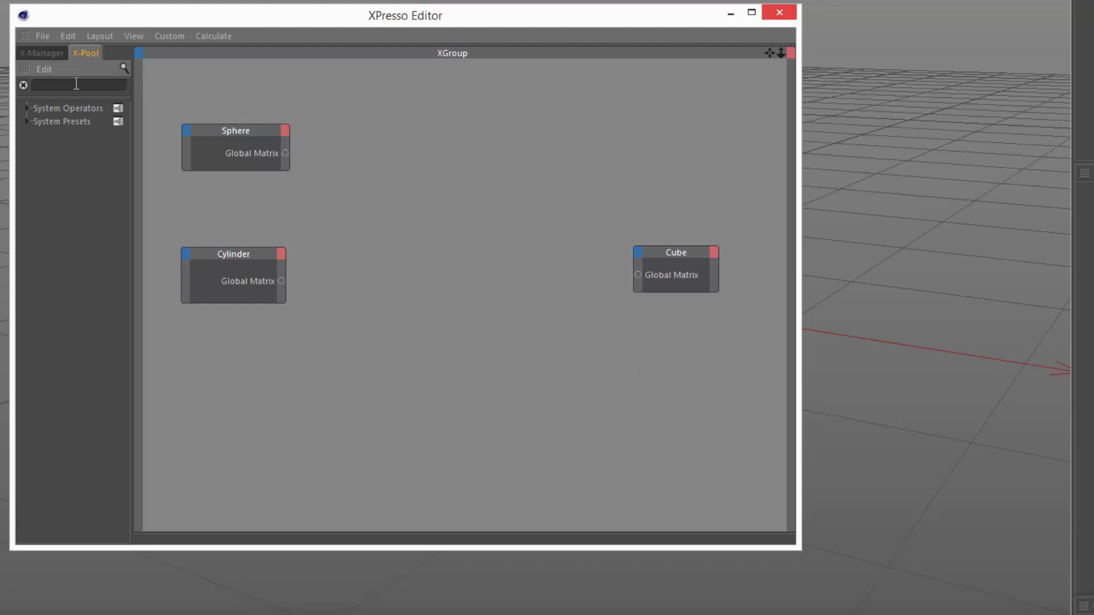
text(matr)
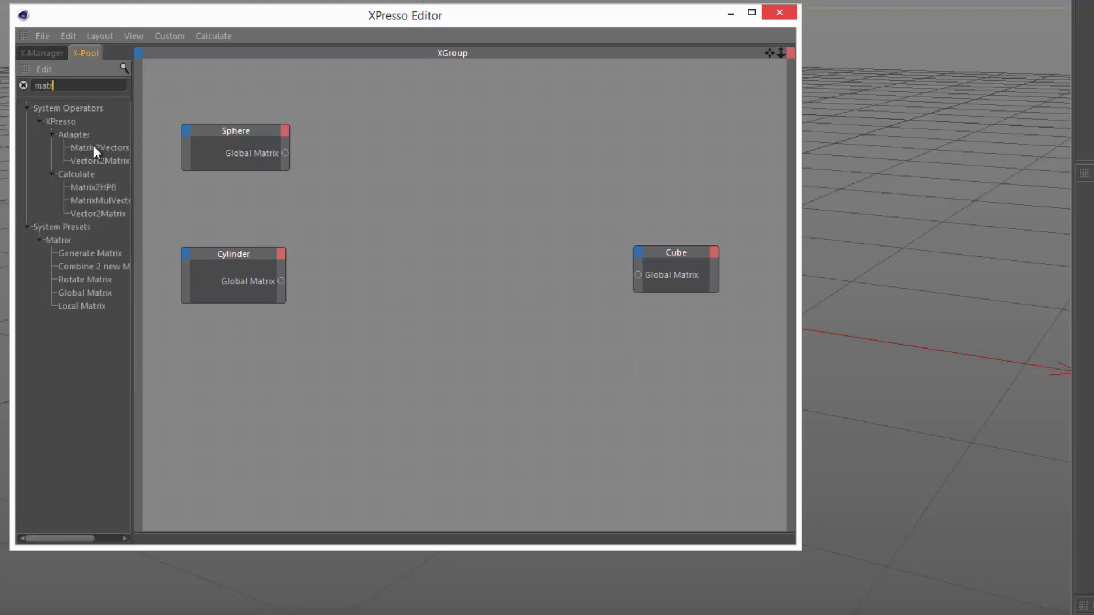
drag(98, 148, 392, 151)
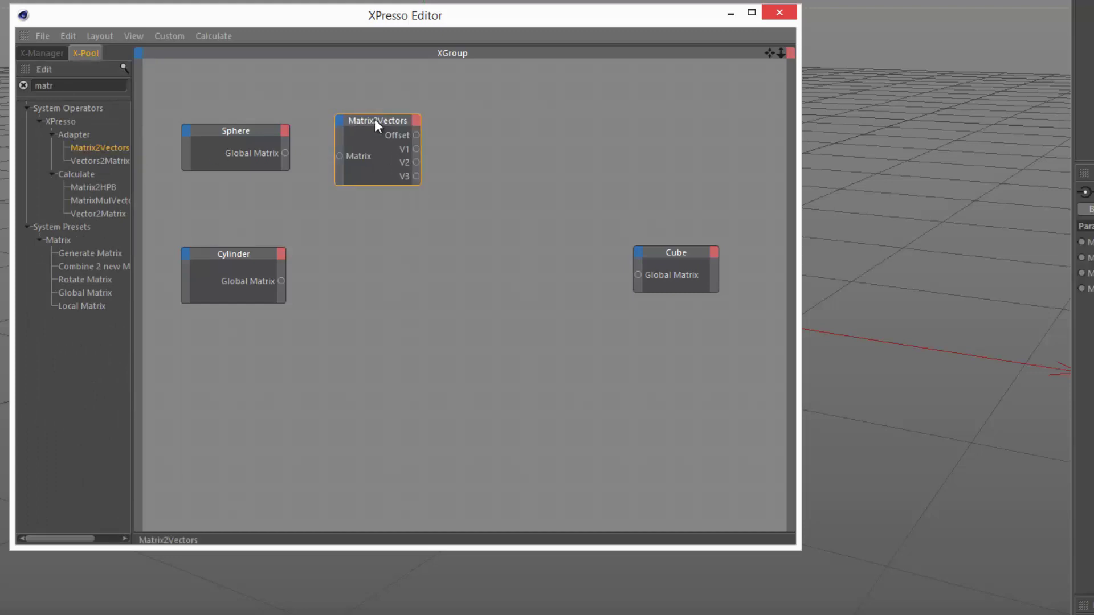
drag(114, 149, 368, 252)
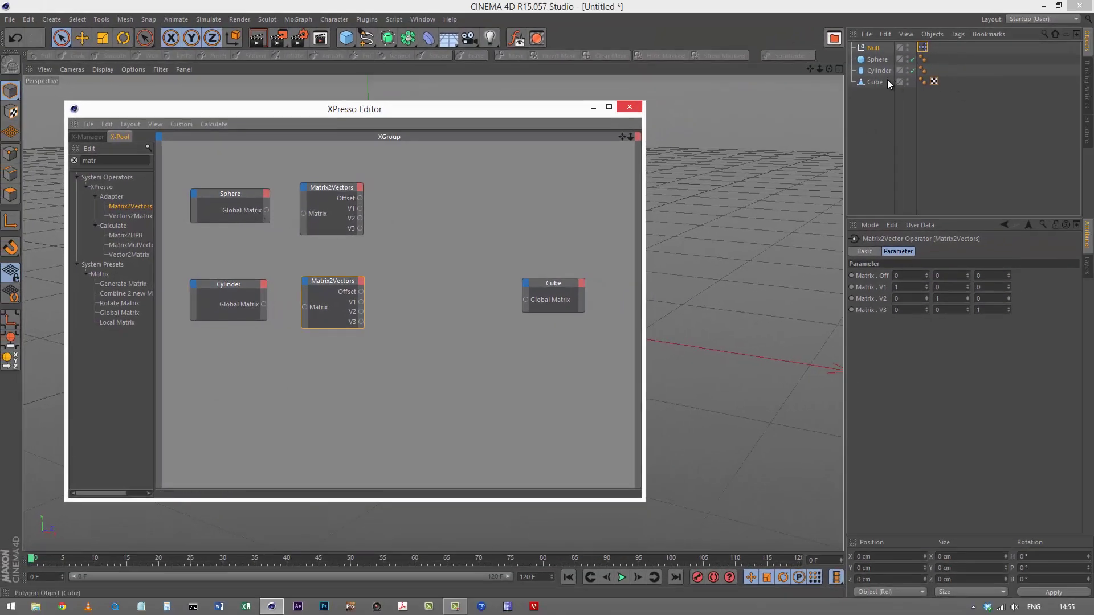
Prefix 'pos' and 'rot' to the Sphere and Cylinder names, making posSphere and rotCylinder
click(876, 60)
text(po)
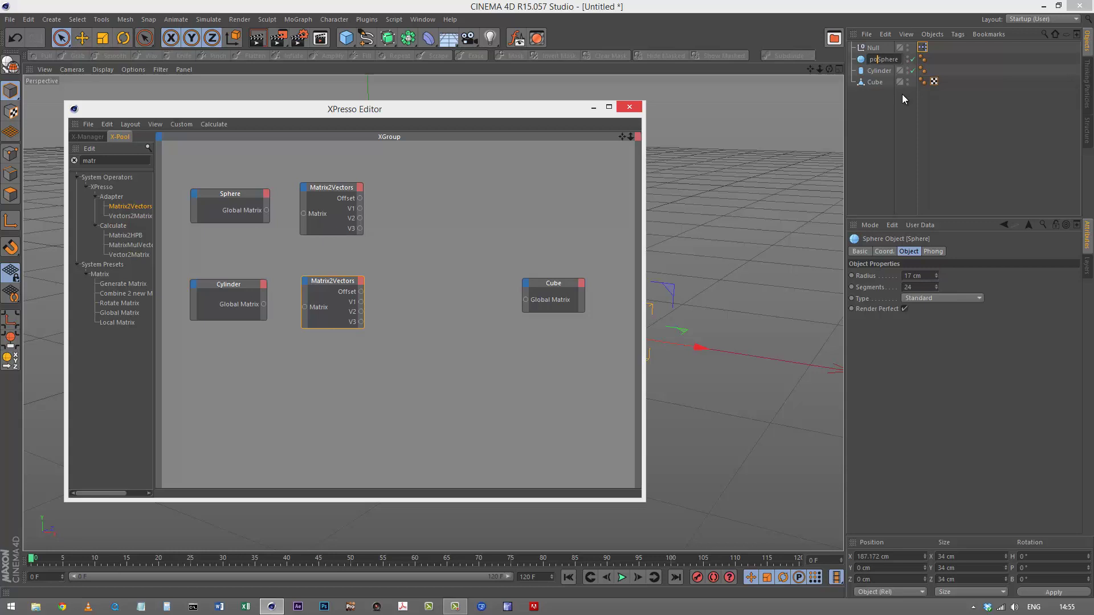
text(s)
key(Return)
double_click(878, 72)
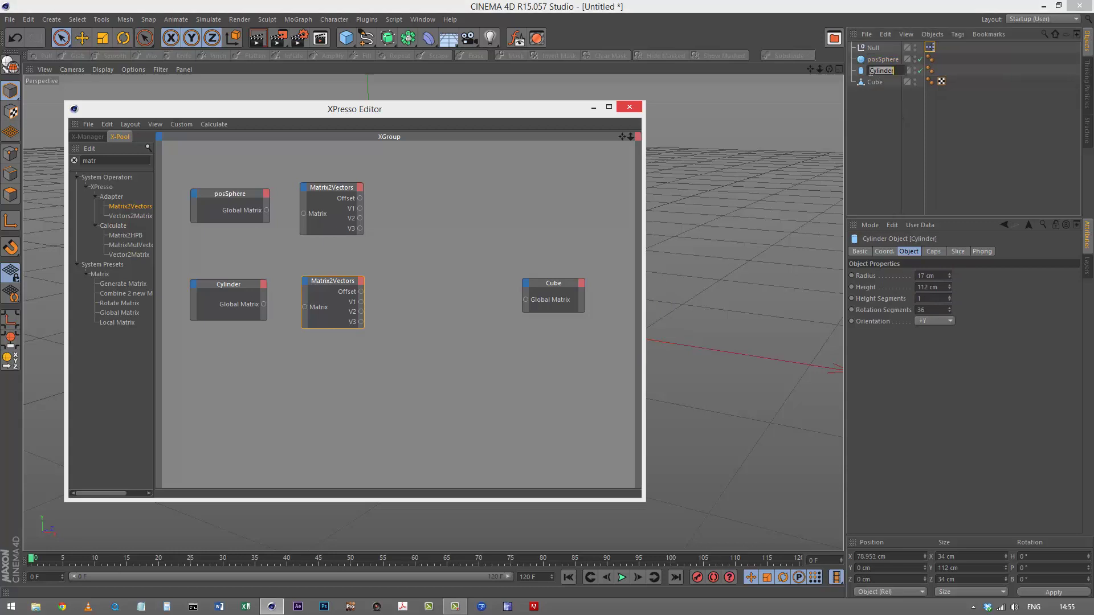
text(rot)
key(Return)
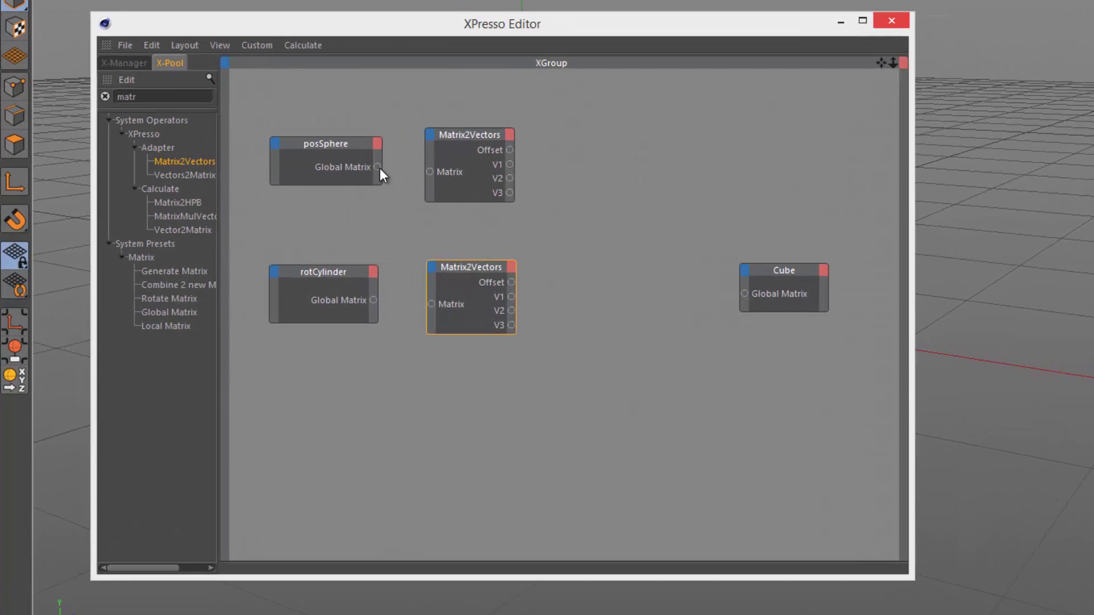
Wire posSphere's Global Matrix to the upper Matrix2Vectors and rotCylinder's to the lower one
drag(423, 173, 429, 172)
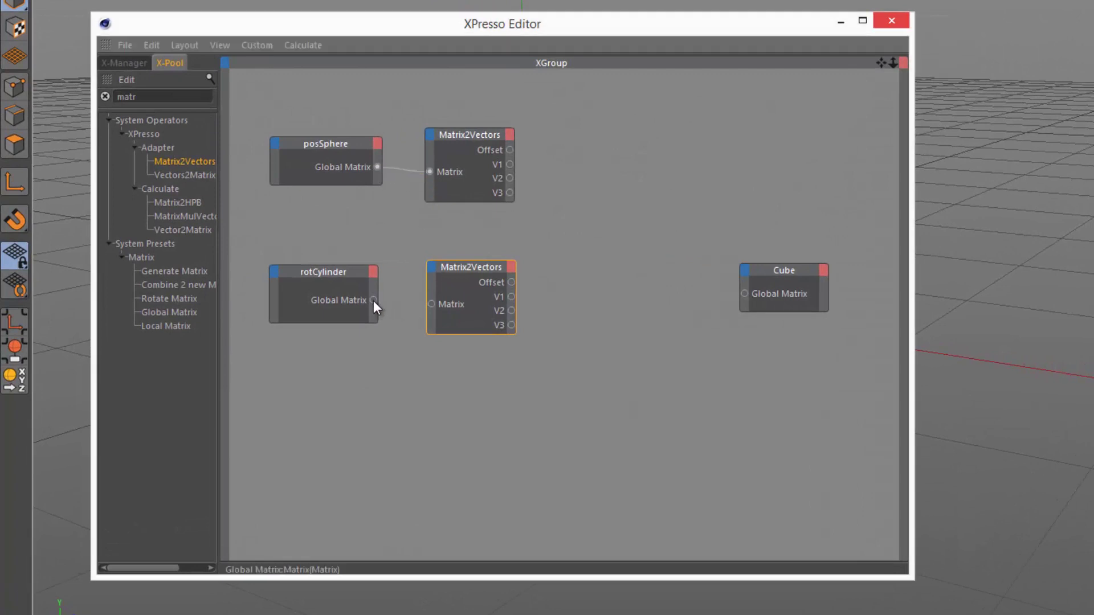
drag(373, 299, 430, 303)
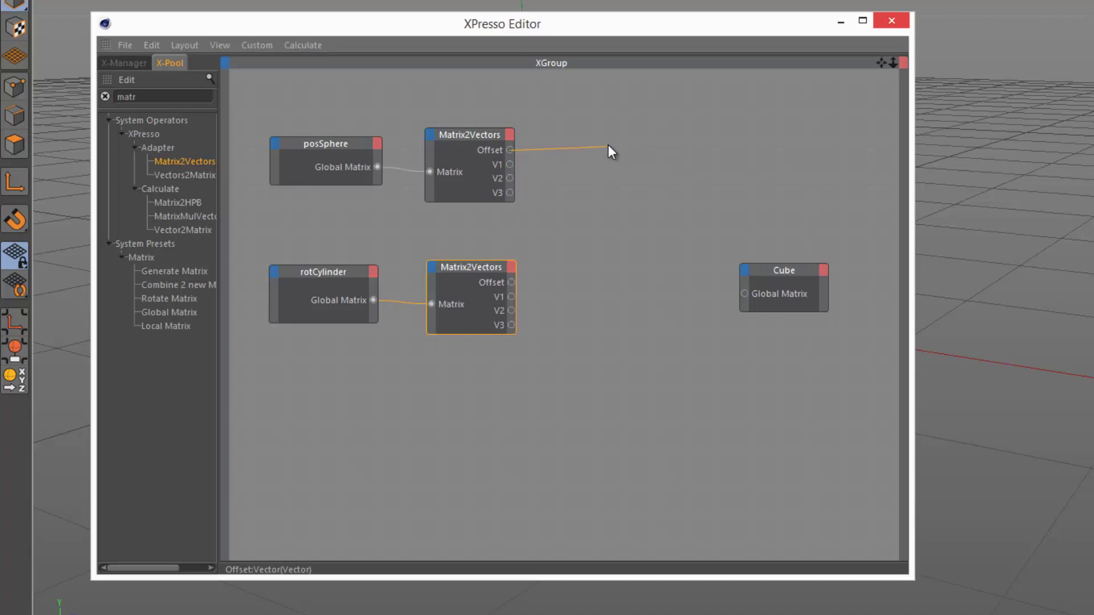
drag(606, 145, 605, 147)
drag(510, 296, 530, 323)
Add a Vectors2Matrix node from the X-Pool and place it right of the Matrix2Vectors nodes
click(176, 174)
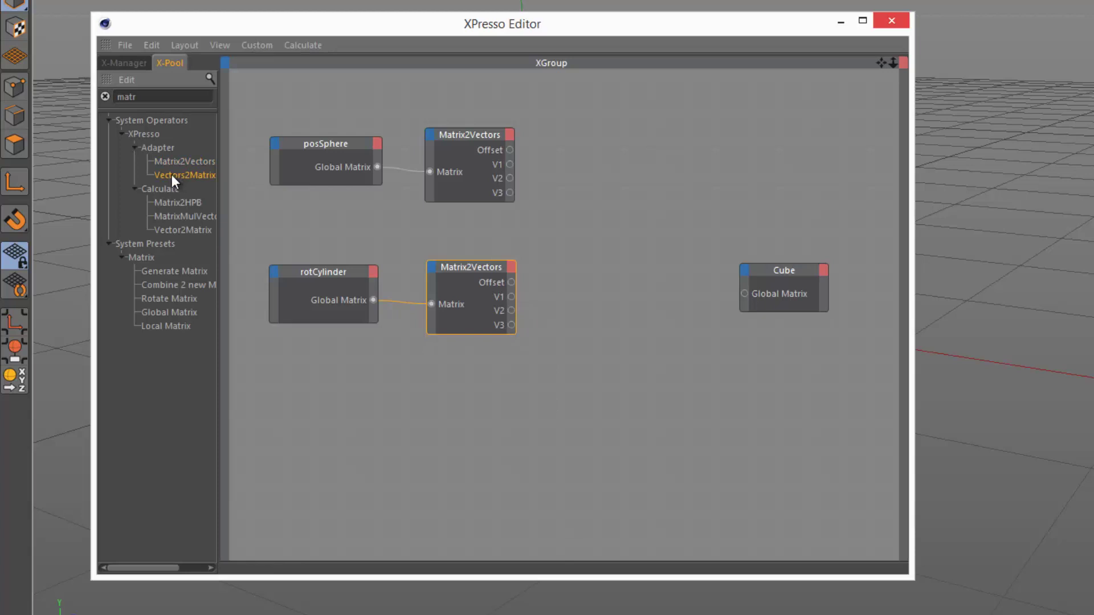
drag(179, 174, 593, 224)
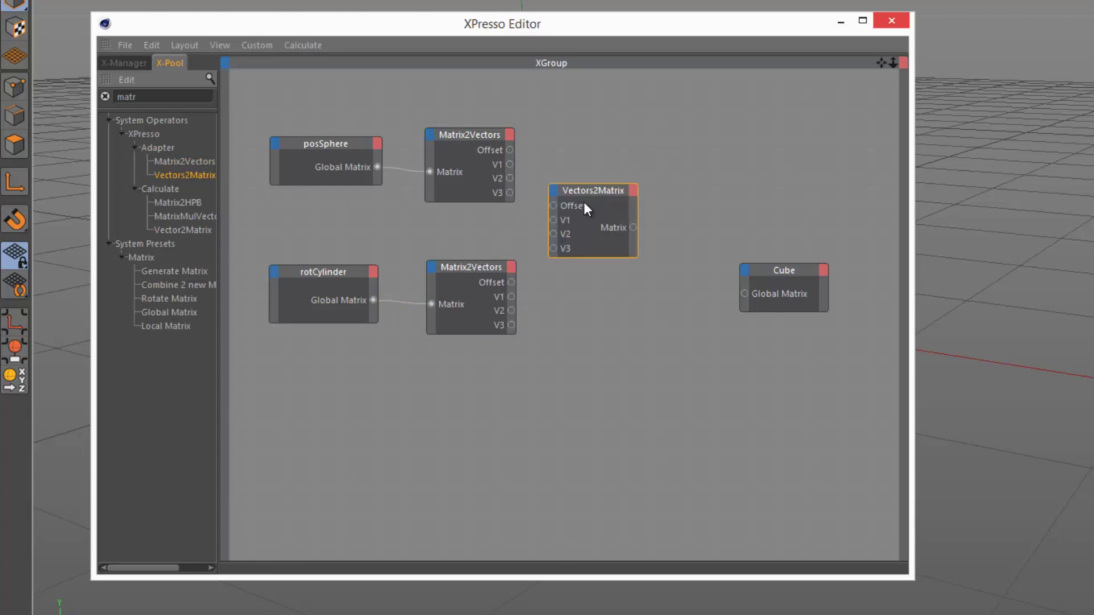
drag(600, 190, 627, 213)
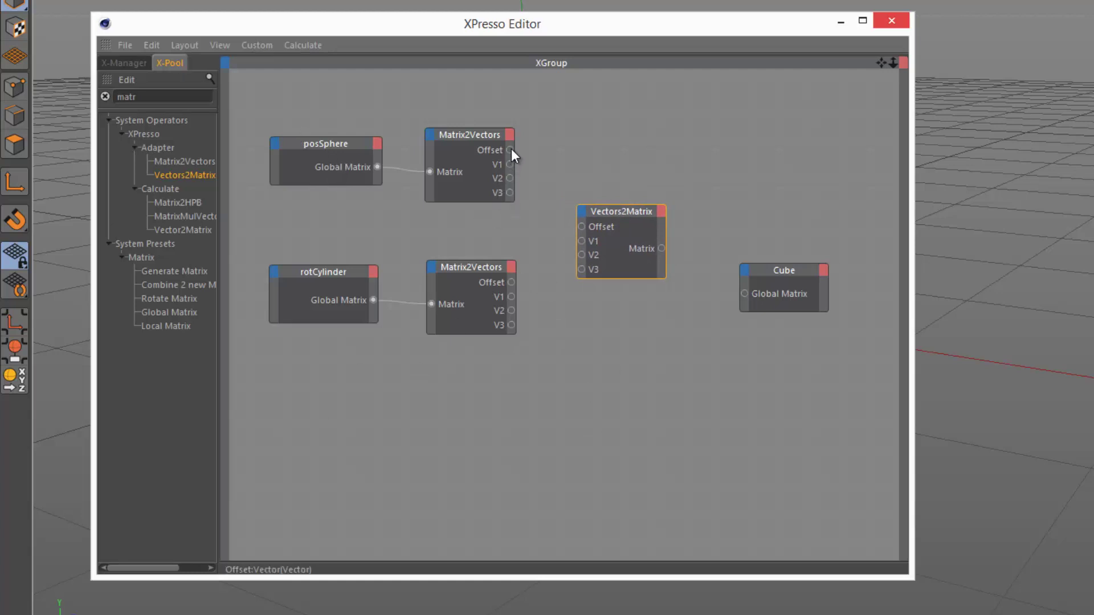
Feed sphere Offset and cylinder V1–V3 into Vectors2Matrix, and its Matrix into Cube's Global Matrix
drag(536, 164, 581, 227)
drag(511, 296, 582, 255)
click(512, 331)
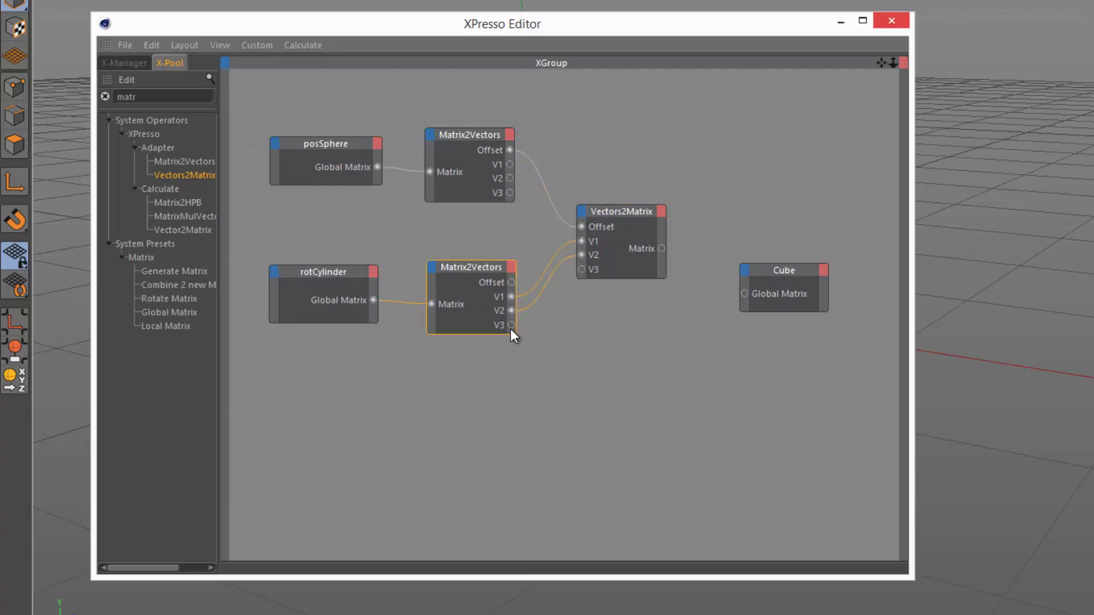
drag(511, 326, 582, 269)
drag(663, 249, 744, 294)
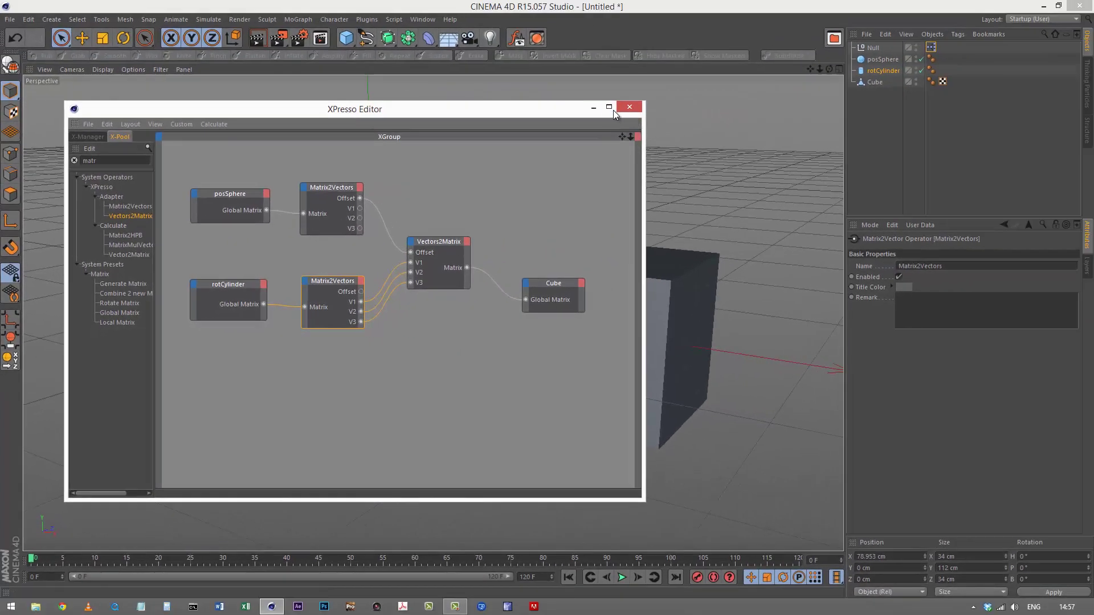
Minimize the XPresso Editor, switch the viewport to Hidden Line, and select posSphere
click(593, 108)
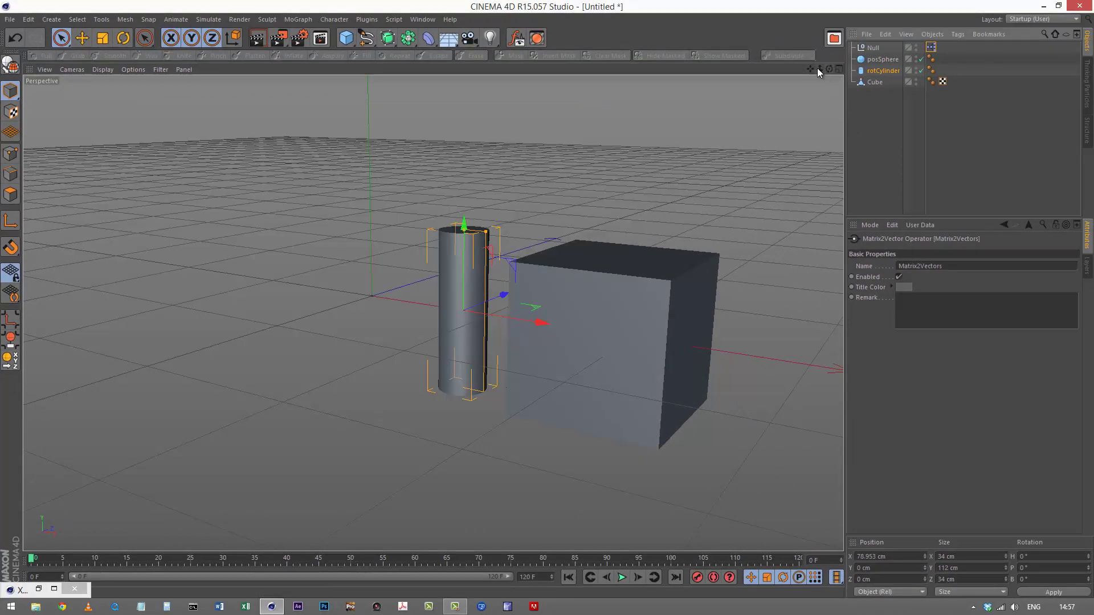
drag(819, 68, 546, 300)
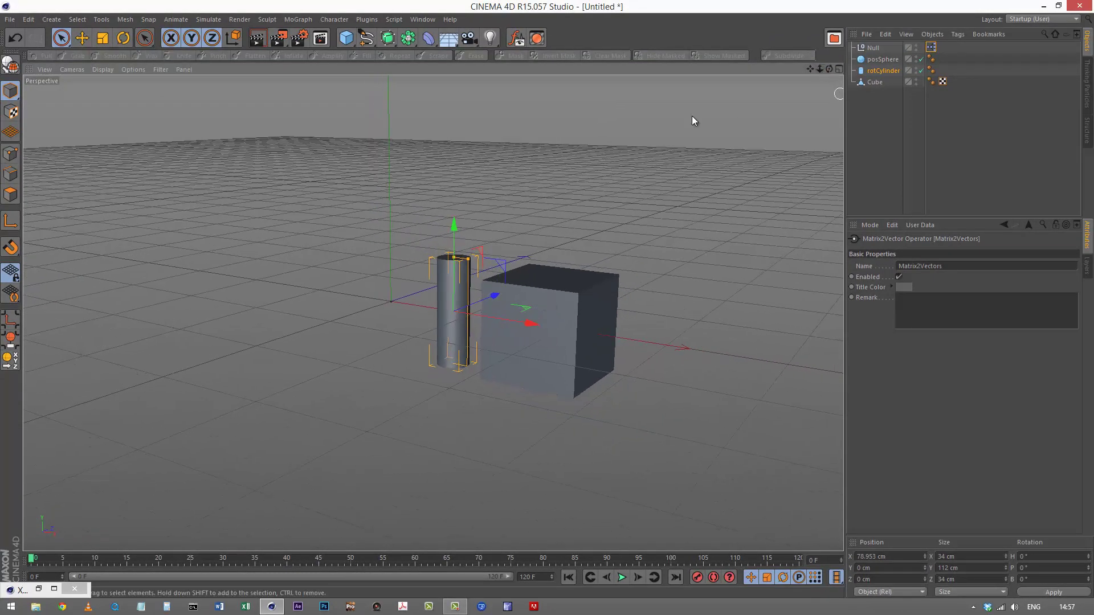
click(103, 69)
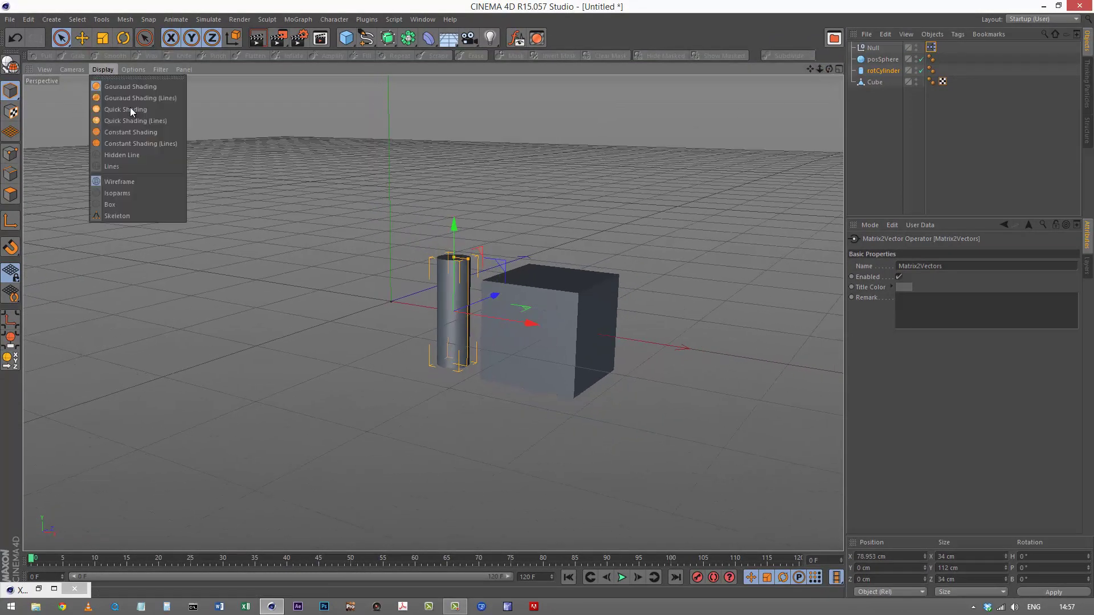
click(138, 155)
click(774, 214)
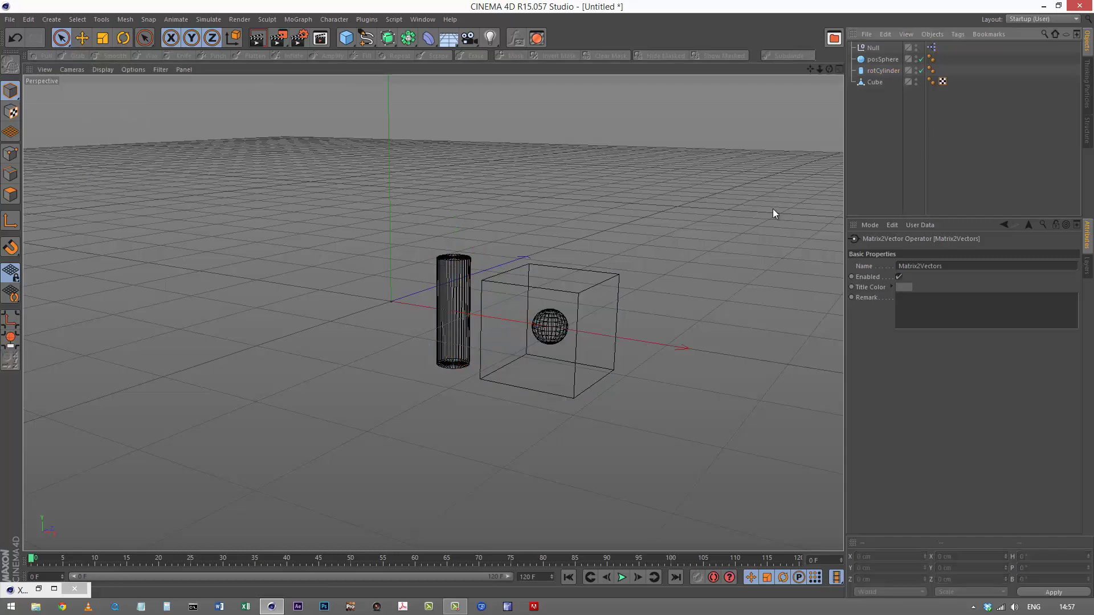
click(882, 59)
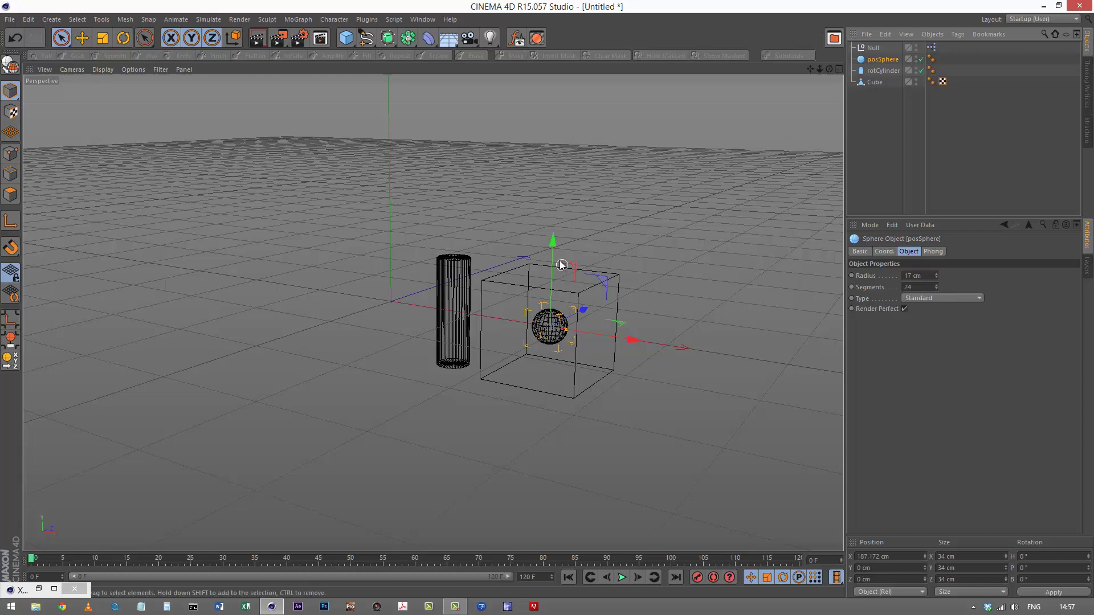
Raise posSphere to Y 61.159 cm, then try a rotation and undo it
drag(561, 265, 605, 187)
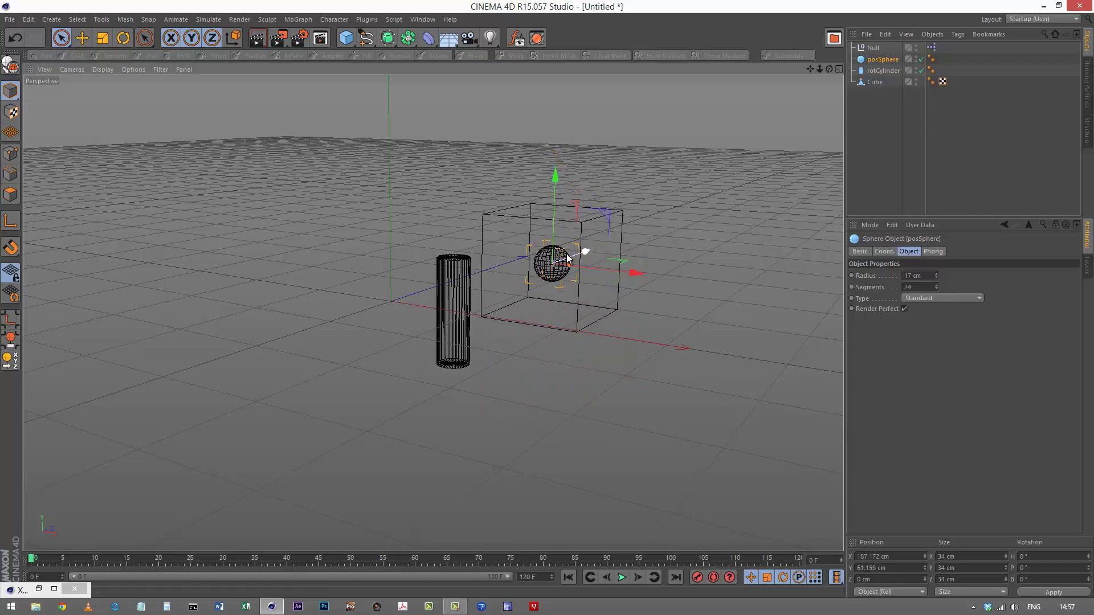
key(r)
drag(533, 310, 551, 214)
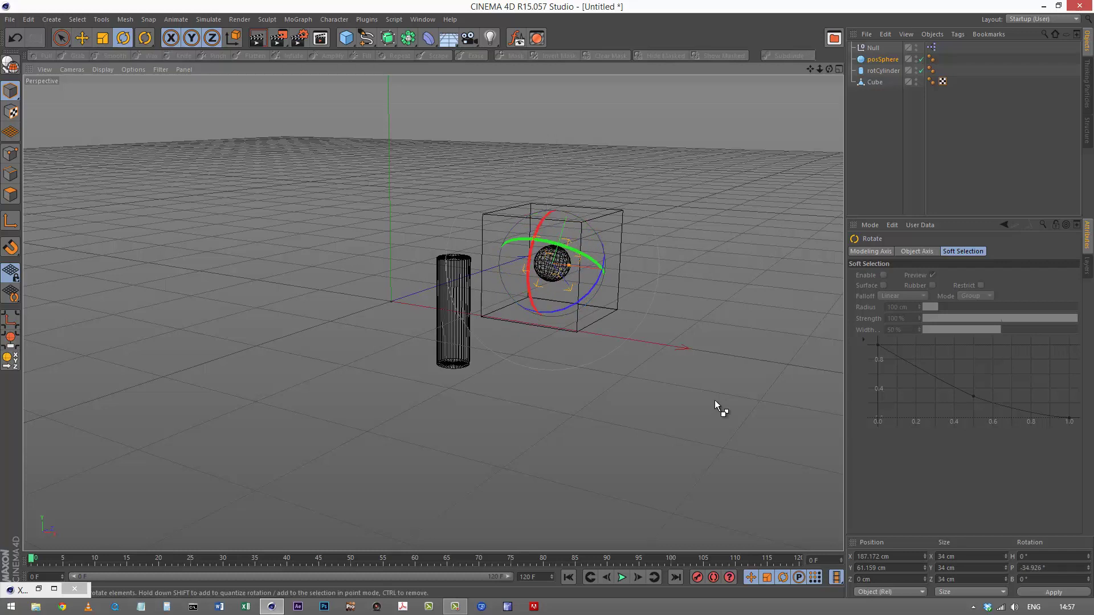
key(ctrl+z)
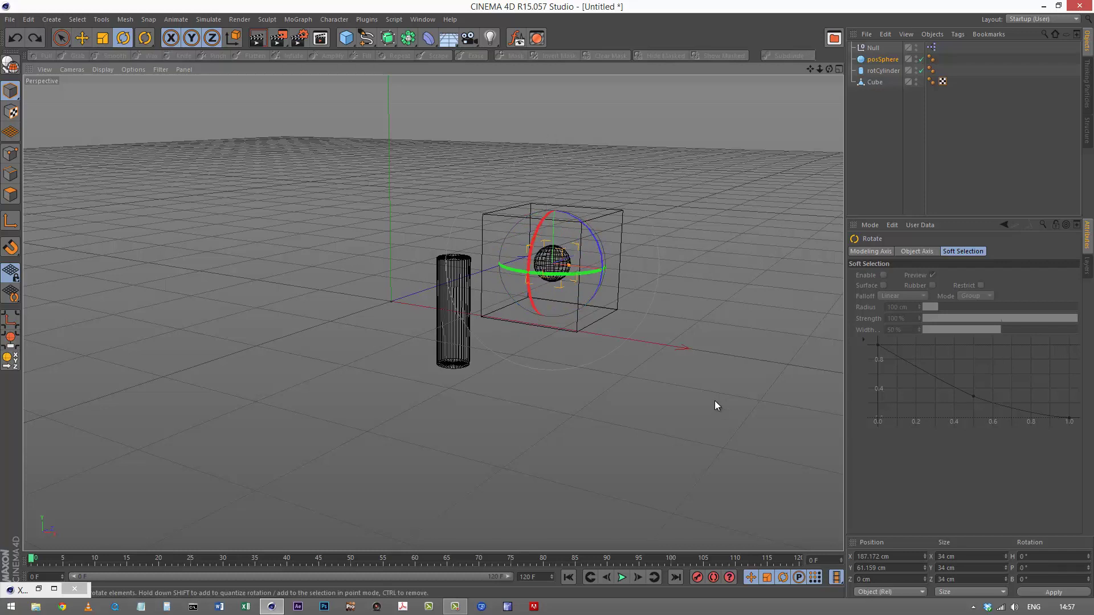
Restore Gouraud Shading and rotate rotCylinder to H −35.951°, P −13.938°, B −47.331°
click(102, 69)
click(118, 85)
click(876, 167)
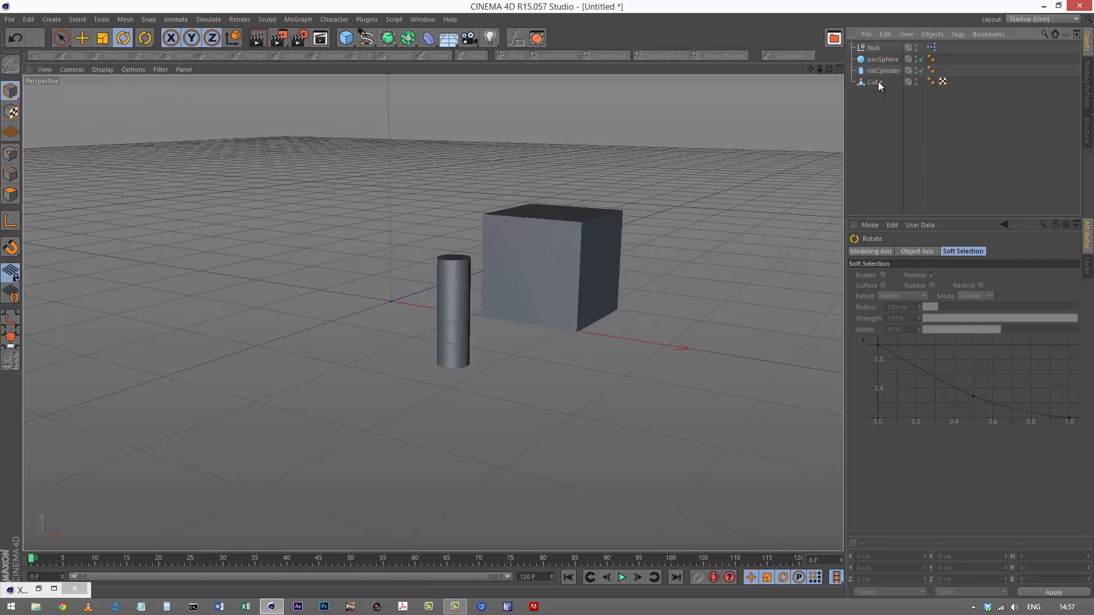
click(883, 71)
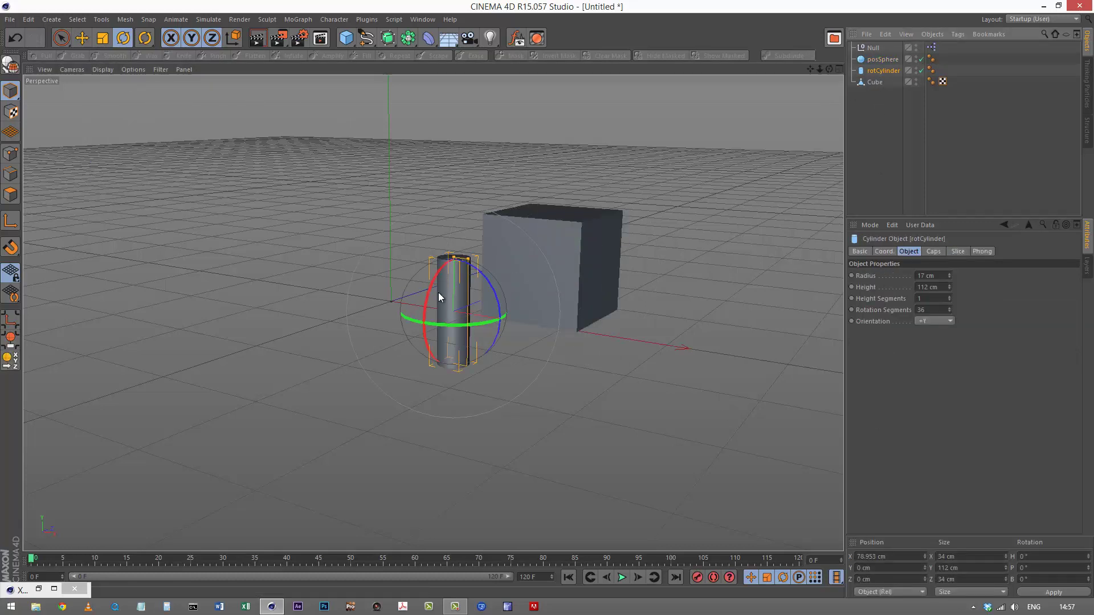
drag(437, 276, 285, 306)
key(e)
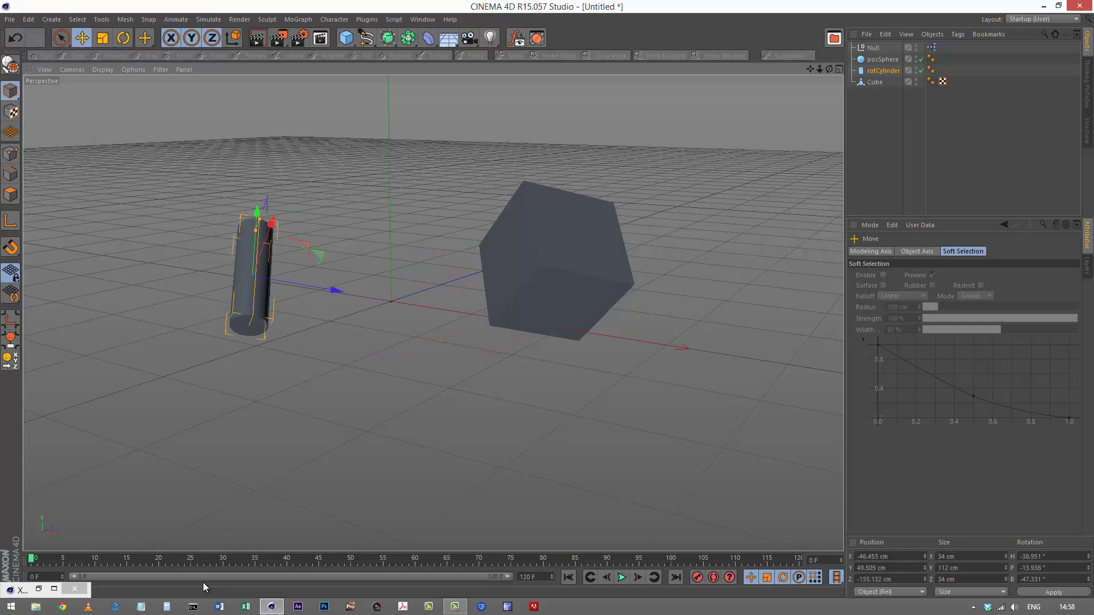
Restore the minimized XPresso Editor to show the posSphere/rotCylinder-to-Cube matrix graph
click(38, 588)
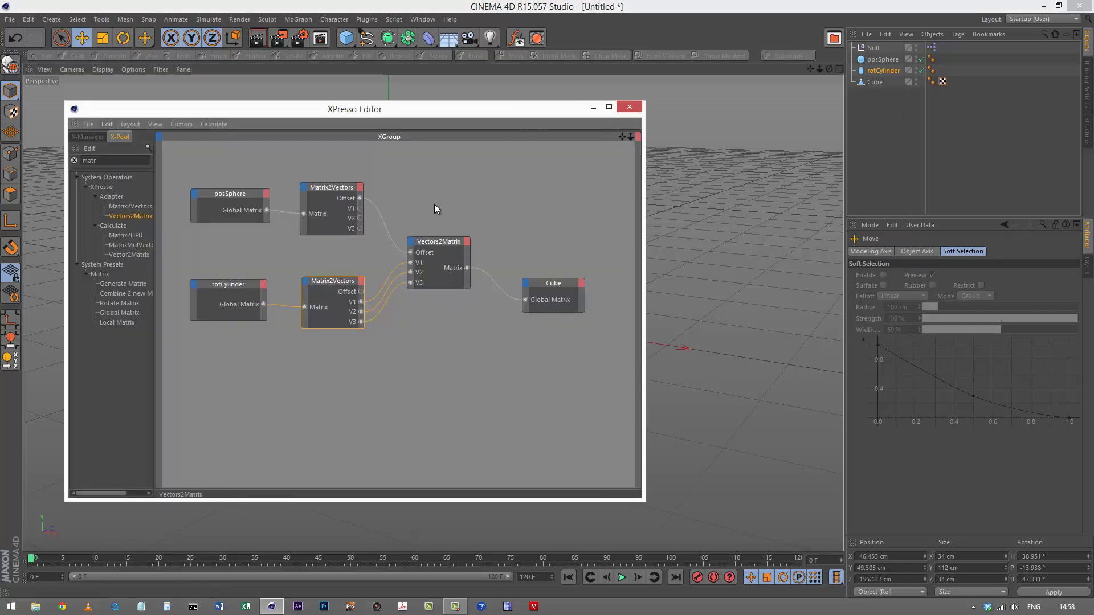